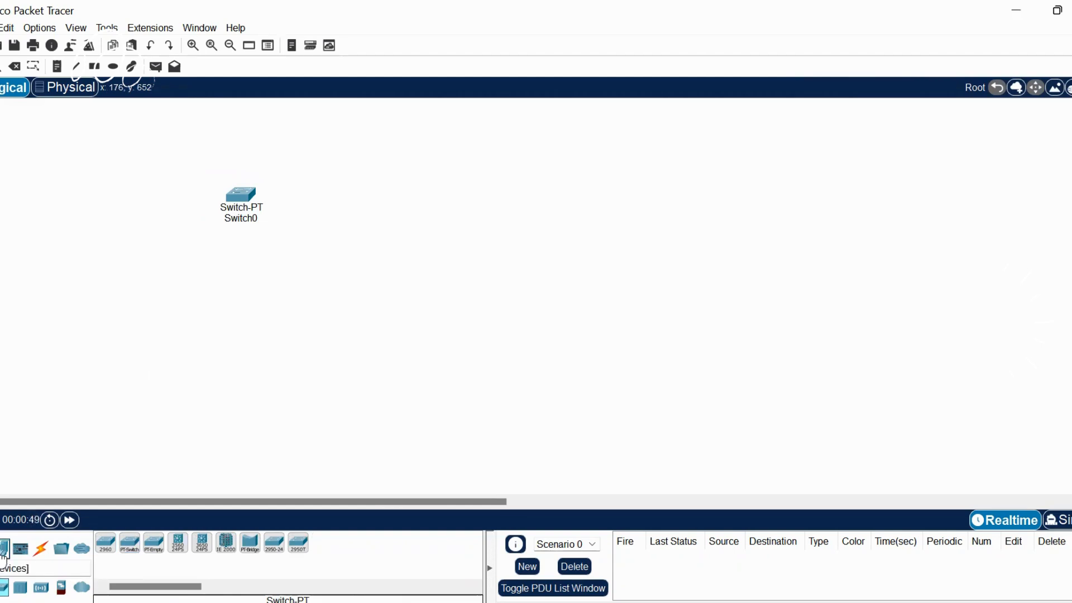
Place three generic PCs in a row in the workspace below Switch0
{"action": "left_click", "coordinate": [2, 560]}
{"action": "left_click_drag", "start_coordinate": [106, 542], "coordinate": [125, 301]}
{"action": "left_click_drag", "start_coordinate": [105, 542], "coordinate": [201, 307]}
{"action": "left_click_drag", "start_coordinate": [106, 544], "coordinate": [311, 317]}
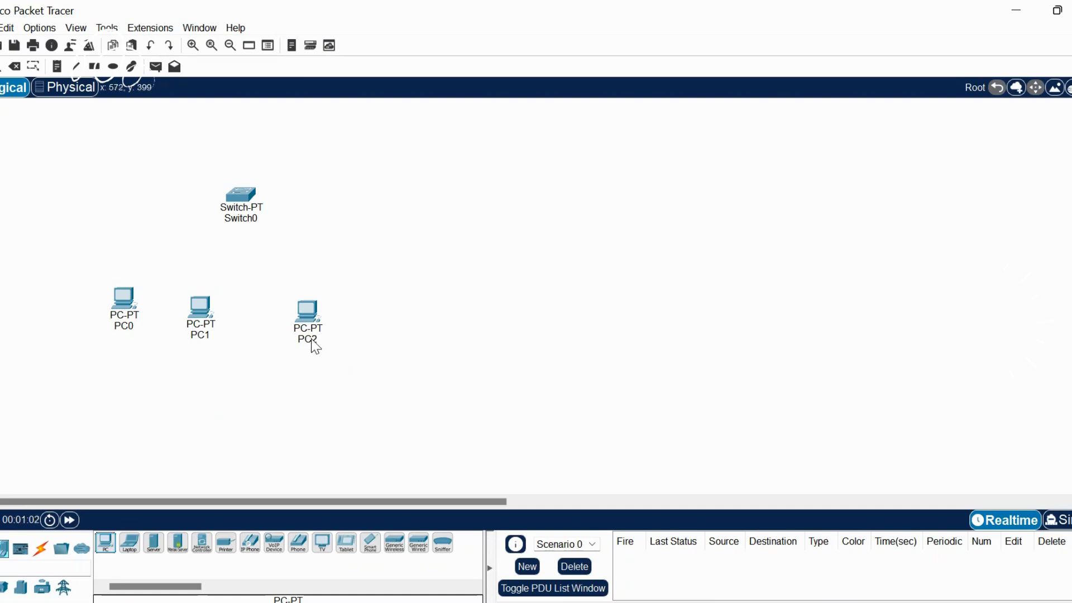
Rename the rightmost PC as PC3 and the middle PC as PC4
{"action": "mouse_move", "coordinate": [316, 347]}
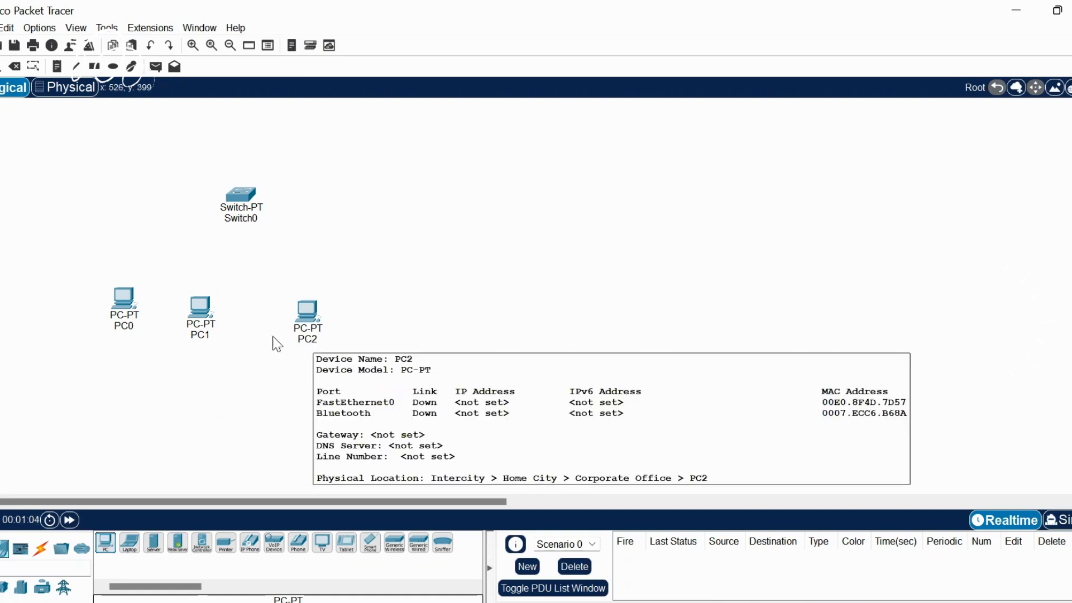
{"action": "left_click", "coordinate": [308, 341]}
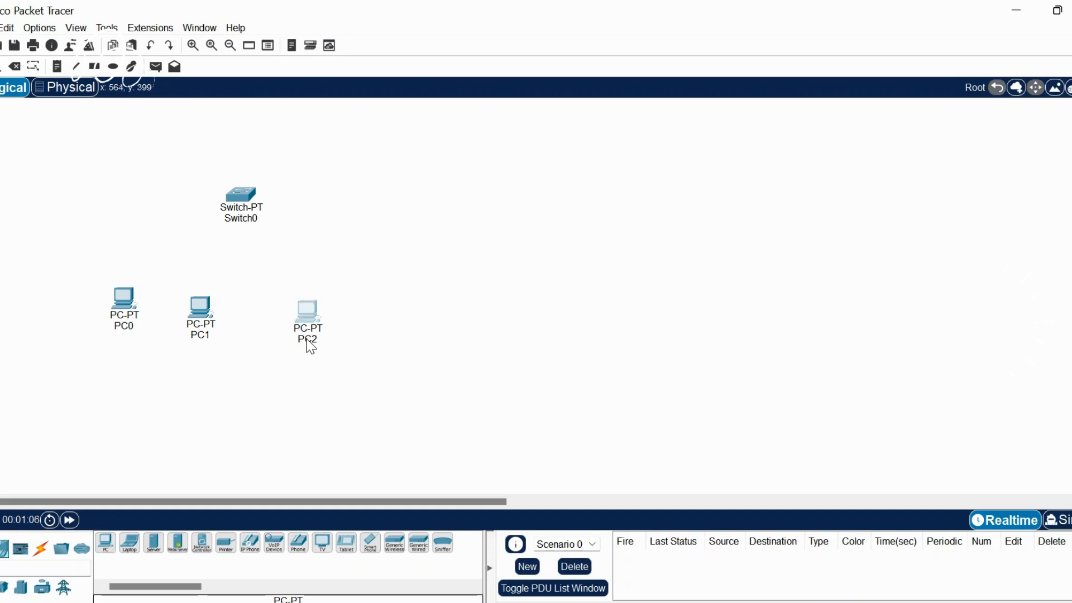
{"action": "key", "text": "BackSpace"}
{"action": "type", "text": "3"}
{"action": "left_click", "coordinate": [205, 337]}
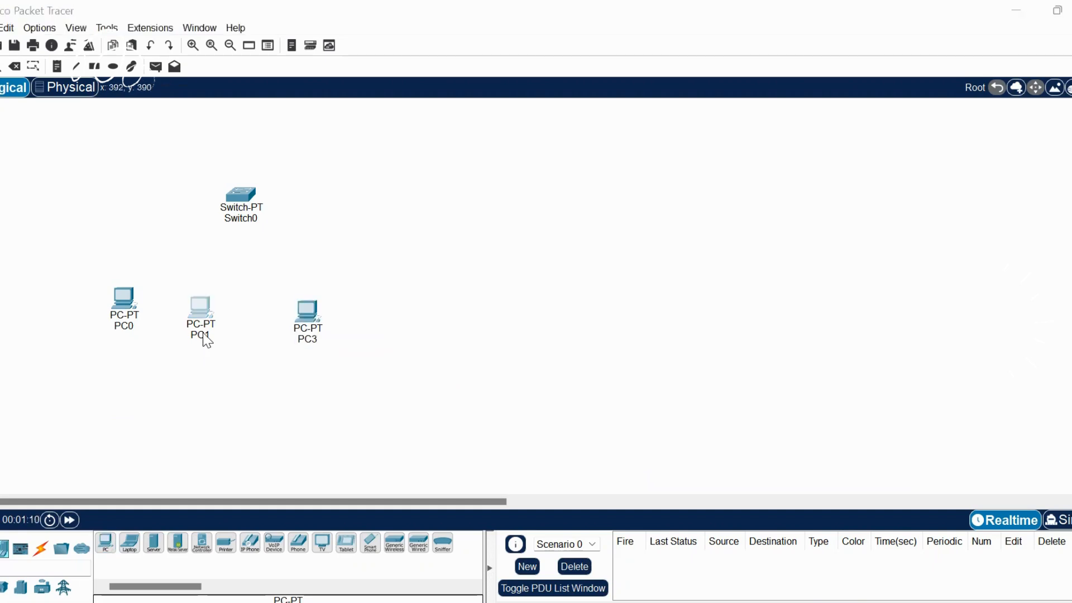
{"action": "key", "text": "BackSpace"}
{"action": "type", "text": "4"}
Rename the leftmost PC as PC1 and the middle PC as PC2
{"action": "left_click", "coordinate": [134, 326]}
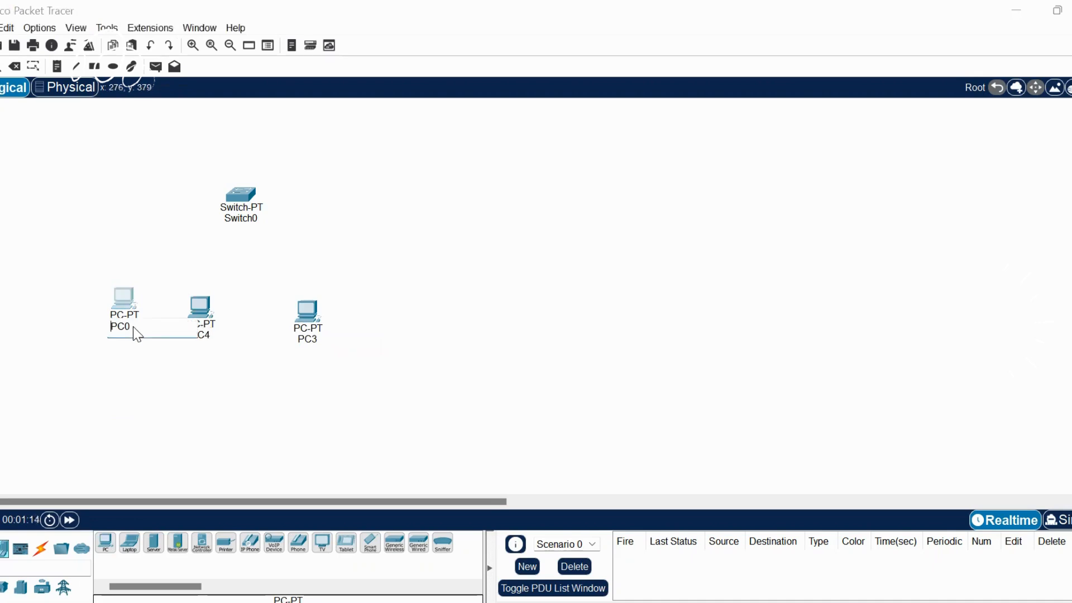
{"action": "key", "text": "BackSpace"}
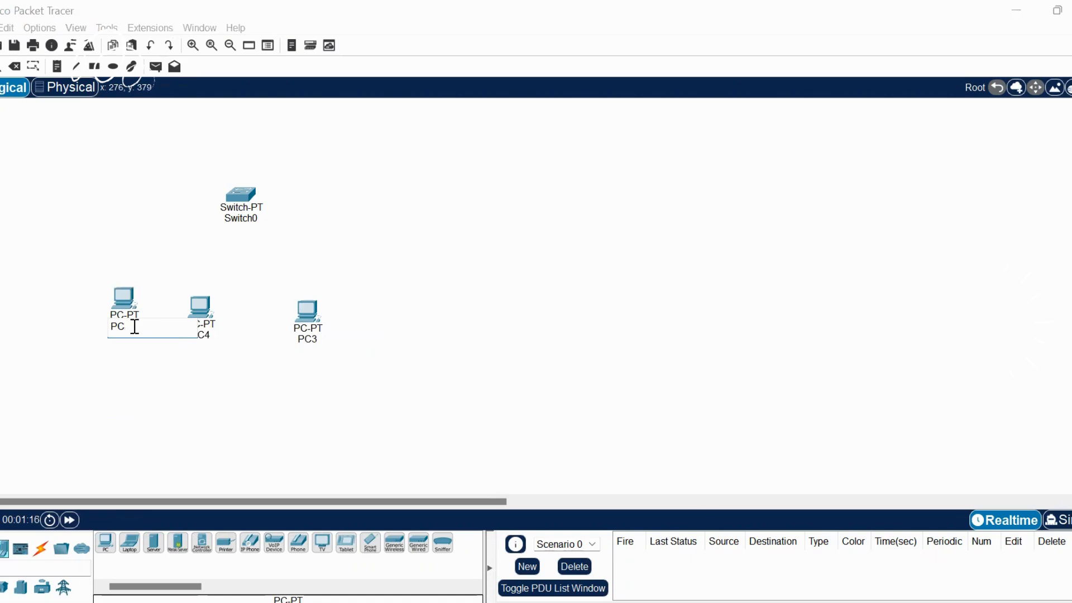
{"action": "type", "text": "1"}
{"action": "left_click", "coordinate": [209, 333]}
{"action": "key", "text": "BackSpace"}
{"action": "type", "text": "2"}
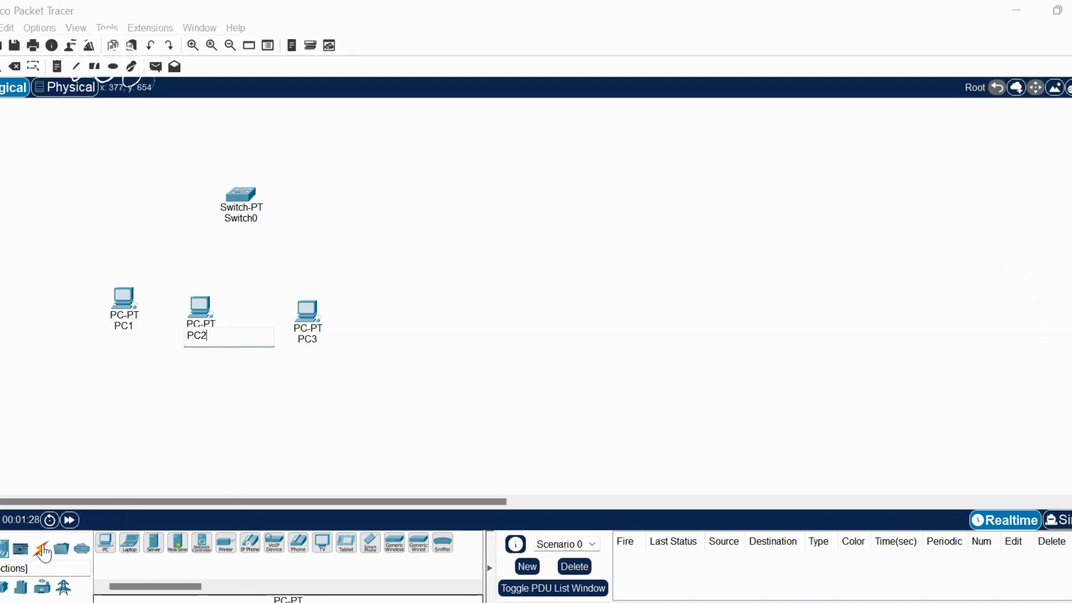
Connect PC1 to Switch0 using the automatically chosen connection type
{"action": "left_click", "coordinate": [42, 550]}
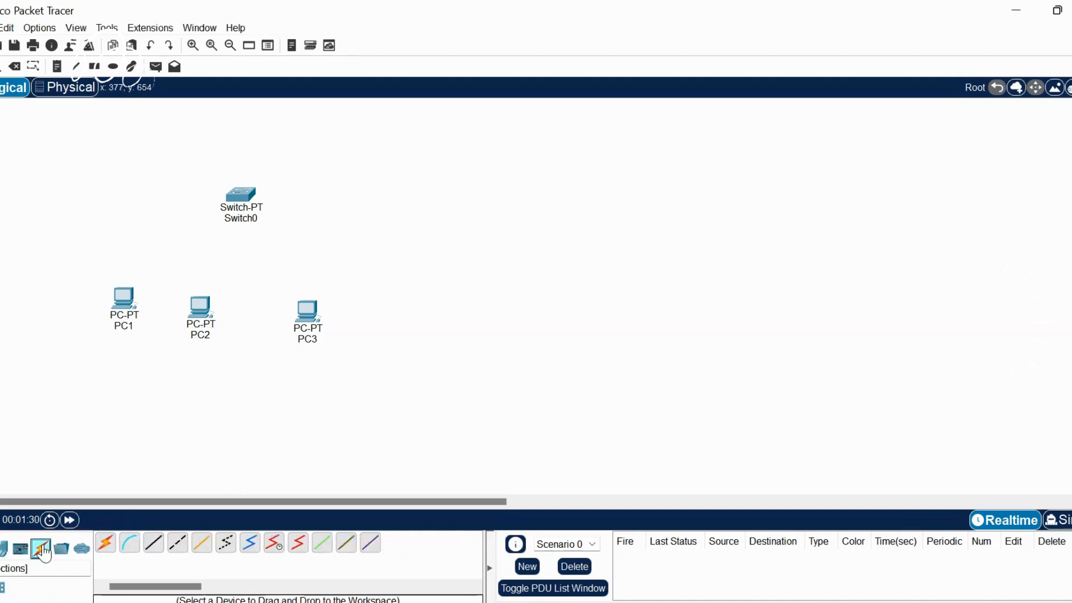
{"action": "left_click", "coordinate": [111, 550]}
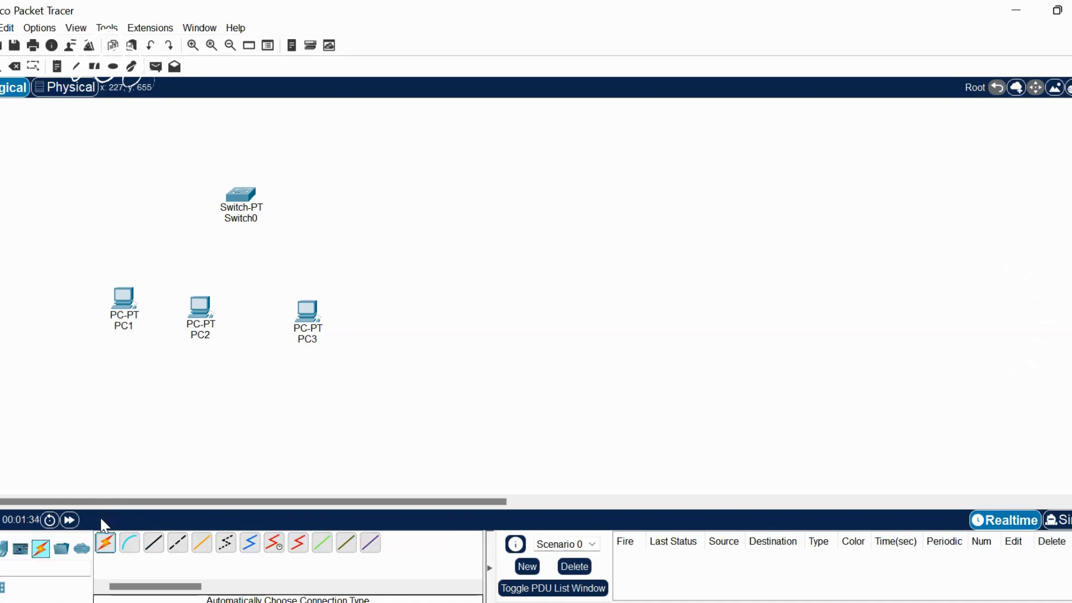
{"action": "left_click", "coordinate": [125, 296]}
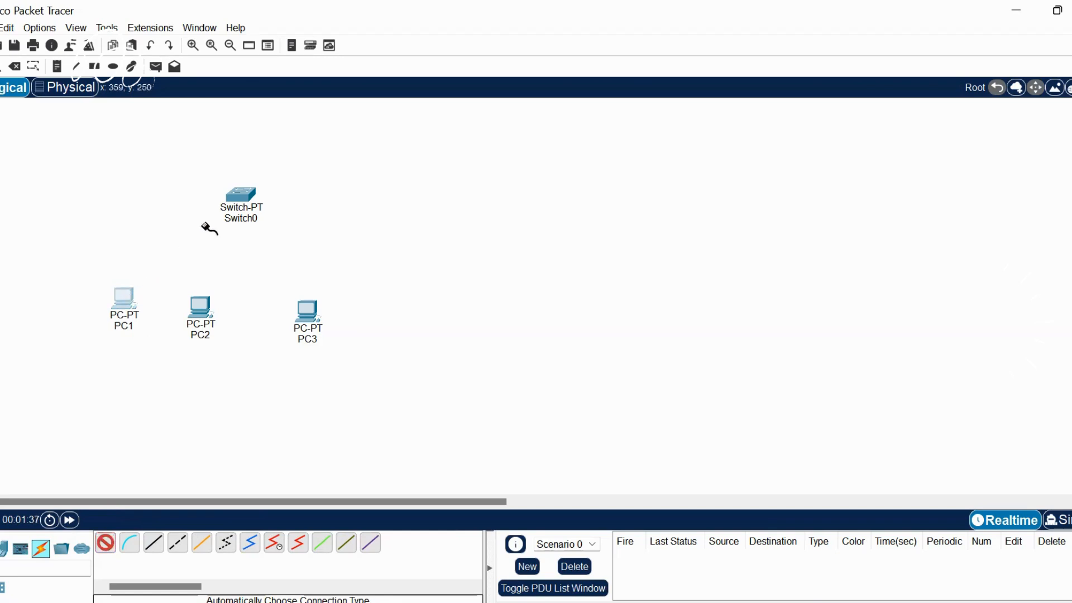
{"action": "left_click", "coordinate": [239, 196]}
{"action": "left_click", "coordinate": [123, 296]}
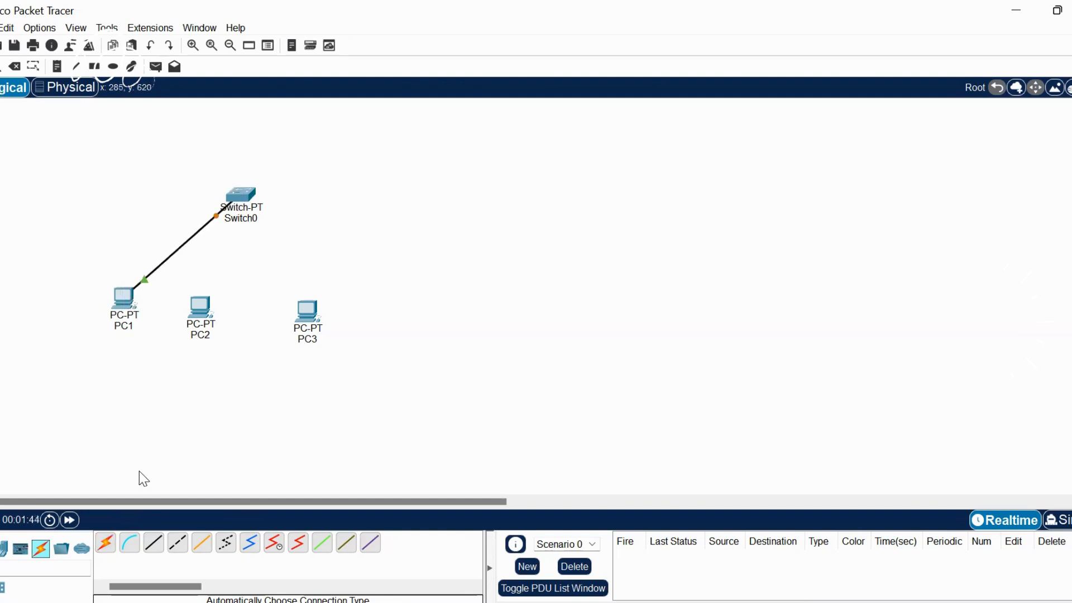
Connect PC2 to Switch0 with an automatically chosen cable
{"action": "left_click", "coordinate": [105, 542]}
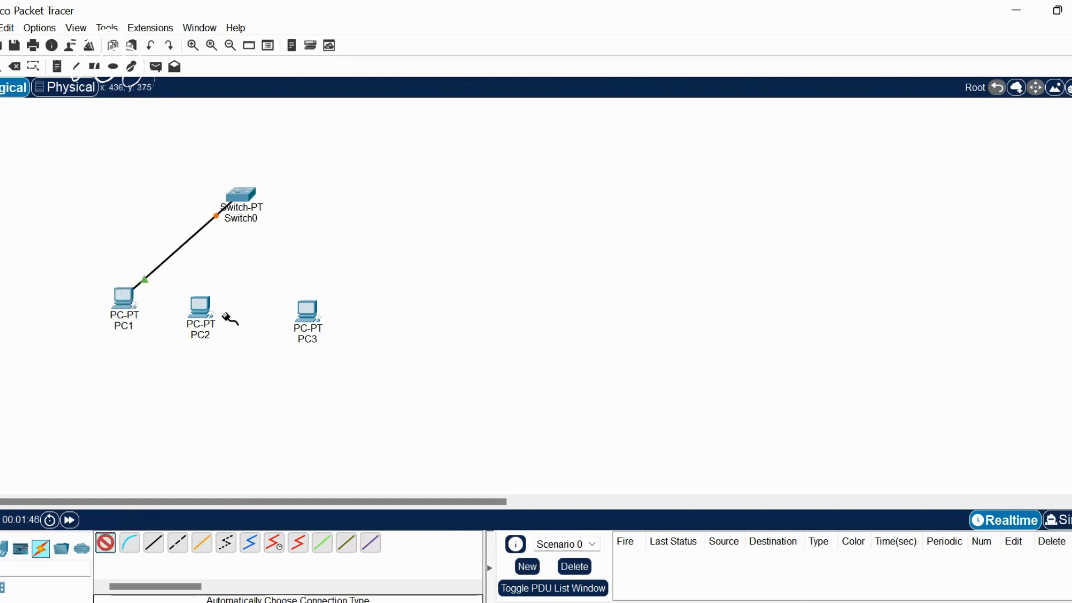
{"action": "left_click", "coordinate": [199, 307]}
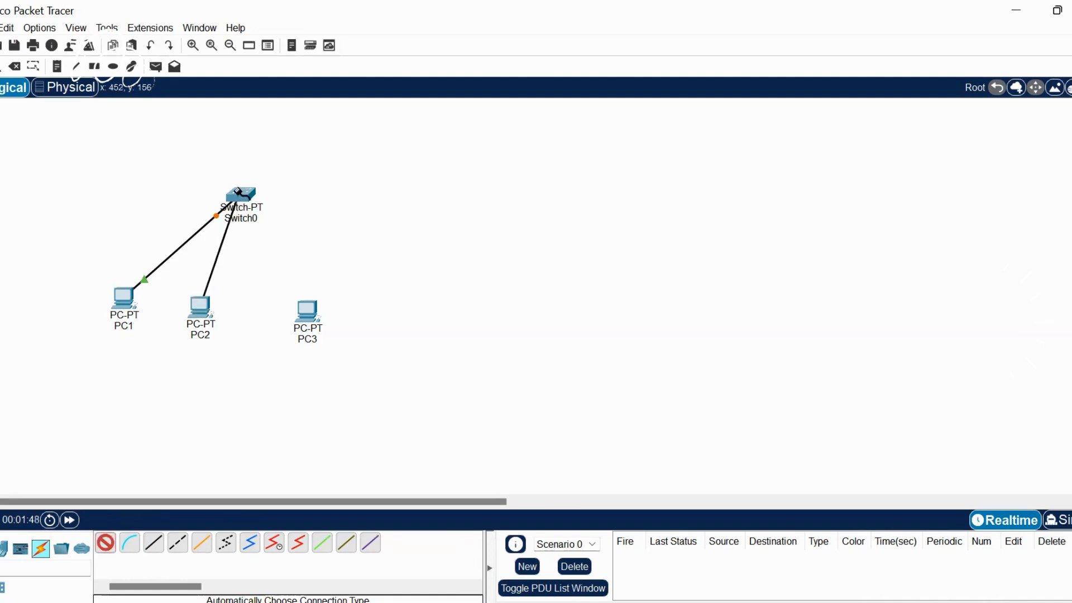
{"action": "left_click", "coordinate": [237, 200]}
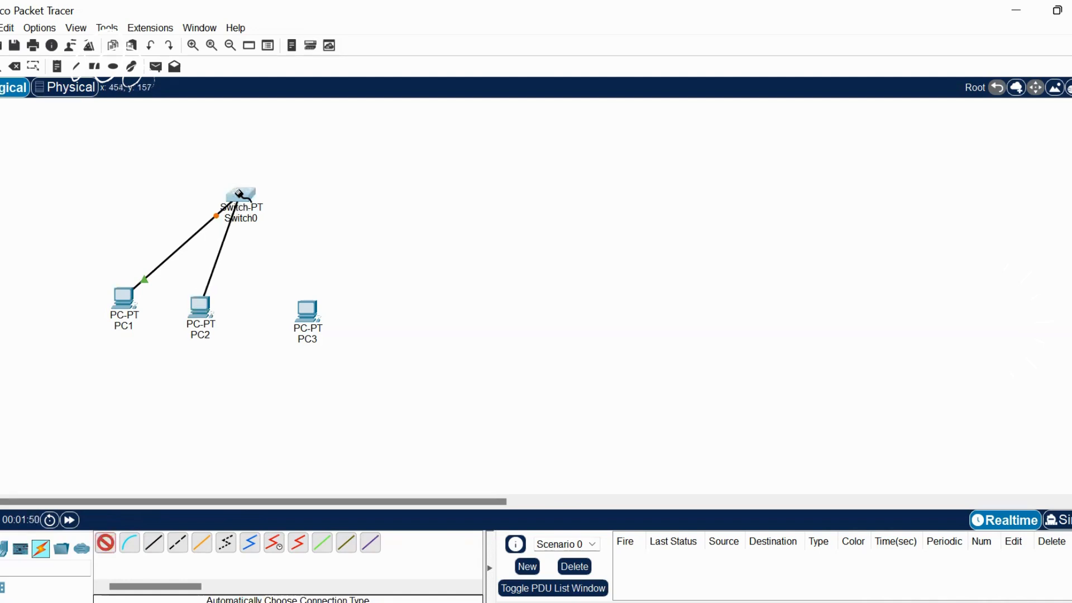
Connect PC3 to Switch0 with an automatically chosen cable and move the switch slightly upward
{"action": "left_click", "coordinate": [106, 544]}
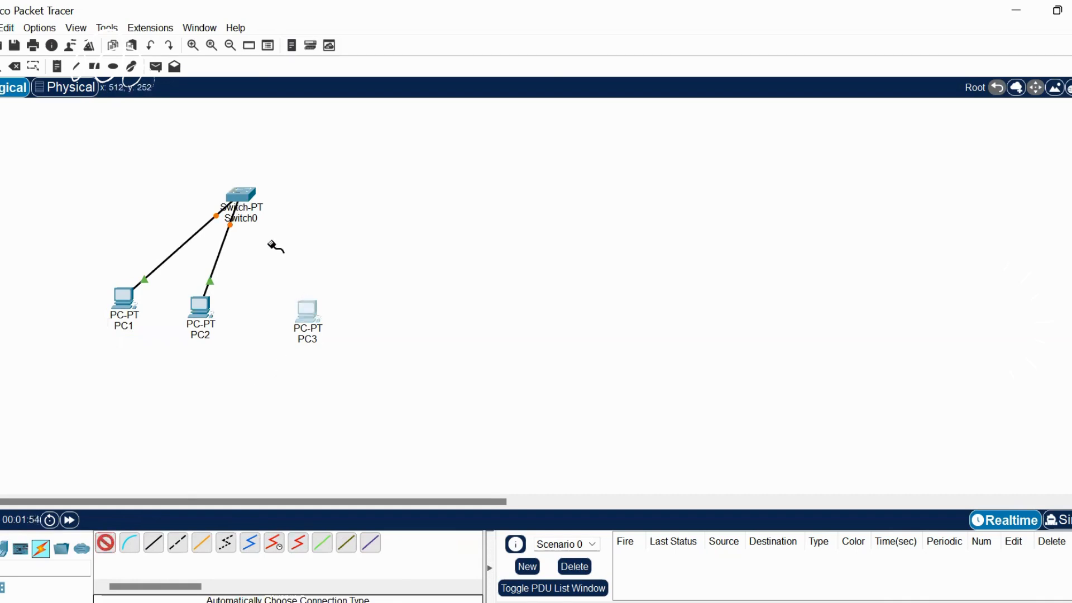
{"action": "left_click", "coordinate": [305, 310]}
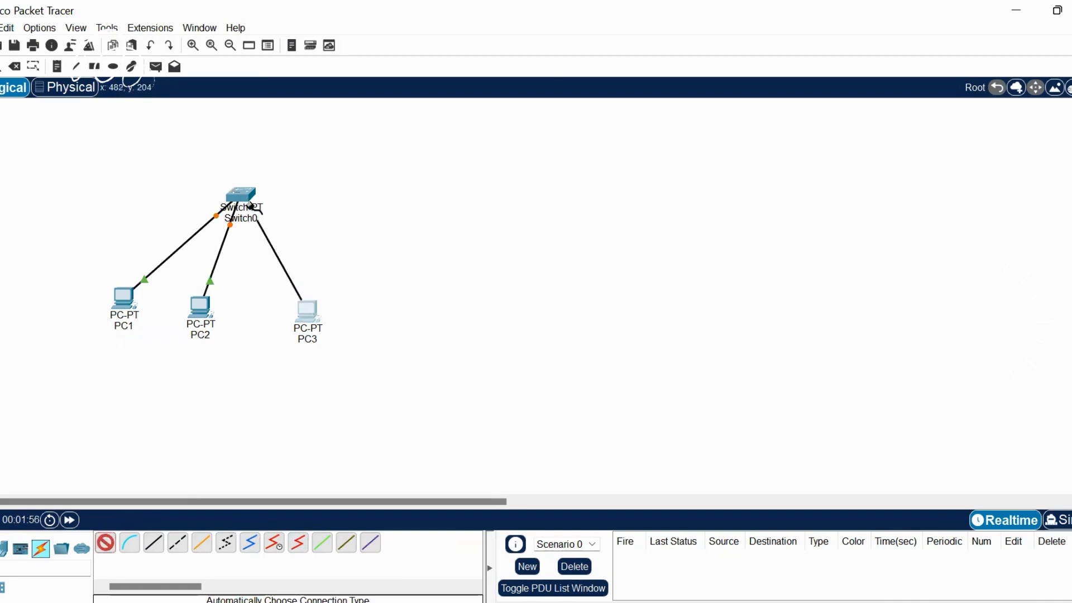
{"action": "left_click", "coordinate": [241, 195]}
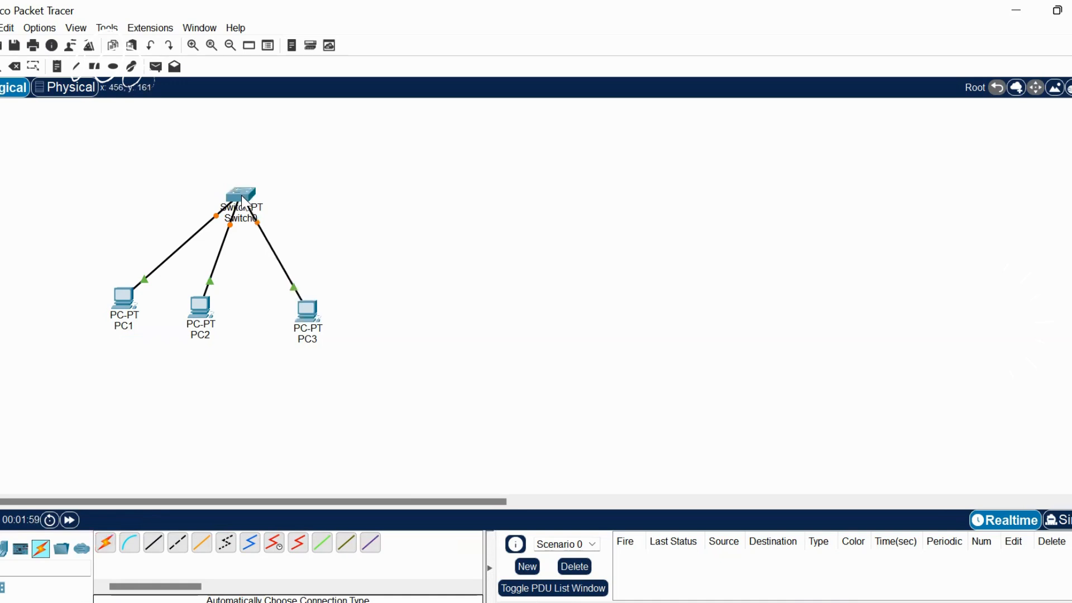
{"action": "mouse_move", "coordinate": [243, 202]}
{"action": "left_mouse_down"}
{"action": "mouse_move", "coordinate": [218, 218]}
{"action": "mouse_move", "coordinate": [247, 188]}
{"action": "left_mouse_up"}
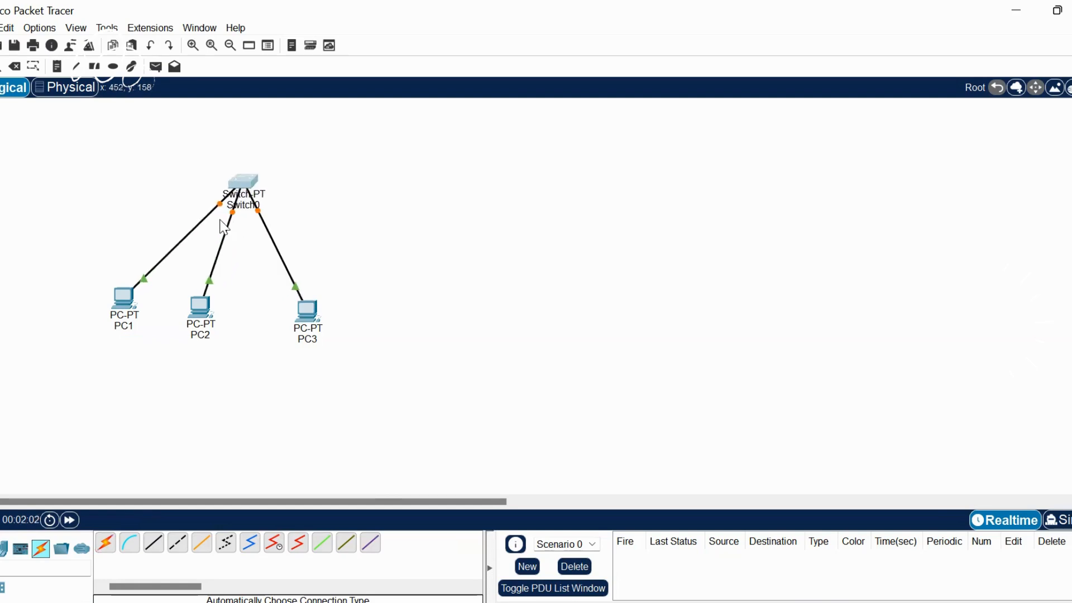
Assign PC1 the static IPv4 address 192.168.1.1 with subnet mask 255.255.255.0 and close its configuration
{"action": "left_click", "coordinate": [121, 302]}
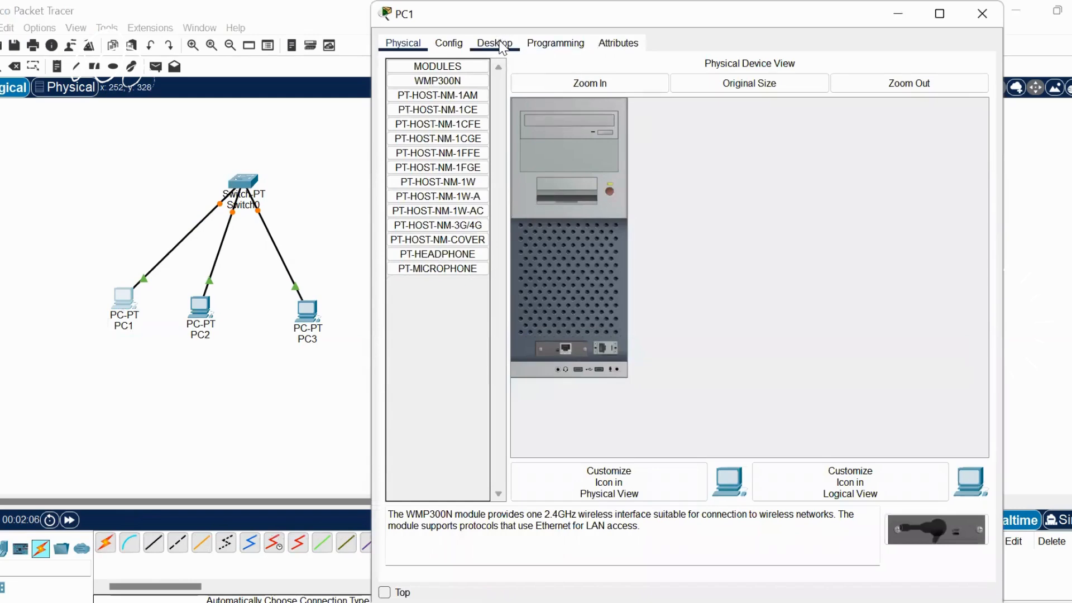
{"action": "left_click", "coordinate": [499, 44]}
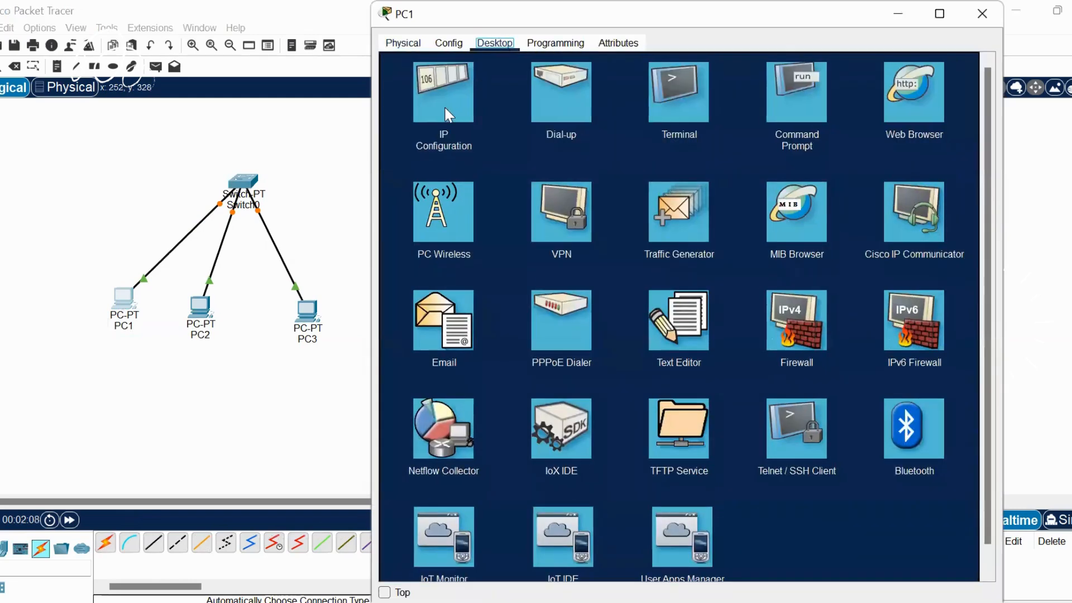
{"action": "left_click", "coordinate": [444, 115]}
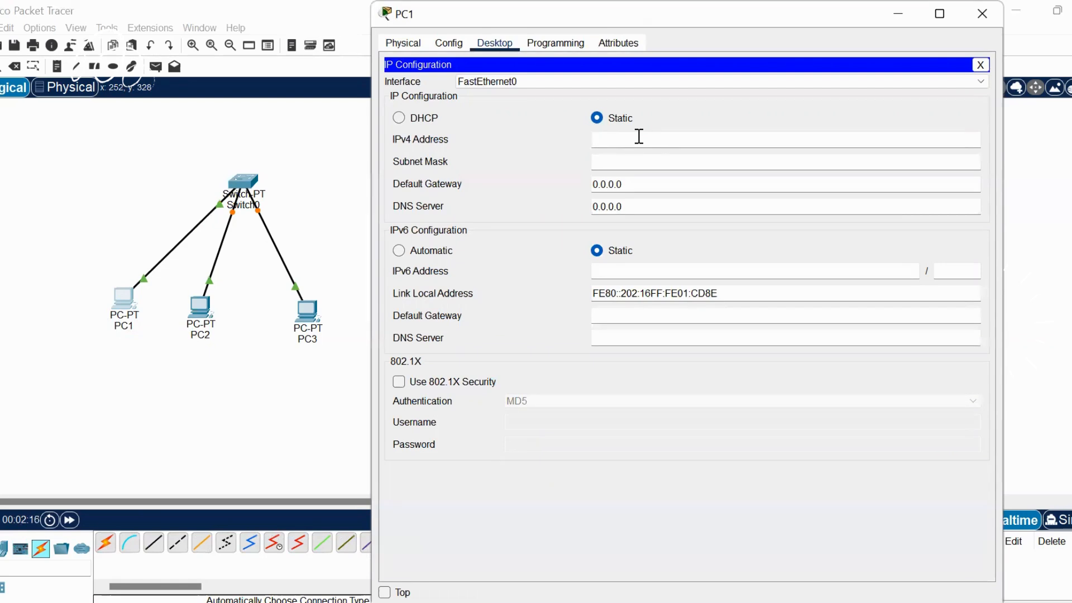
{"action": "type", "text": "92.168.1.1"}
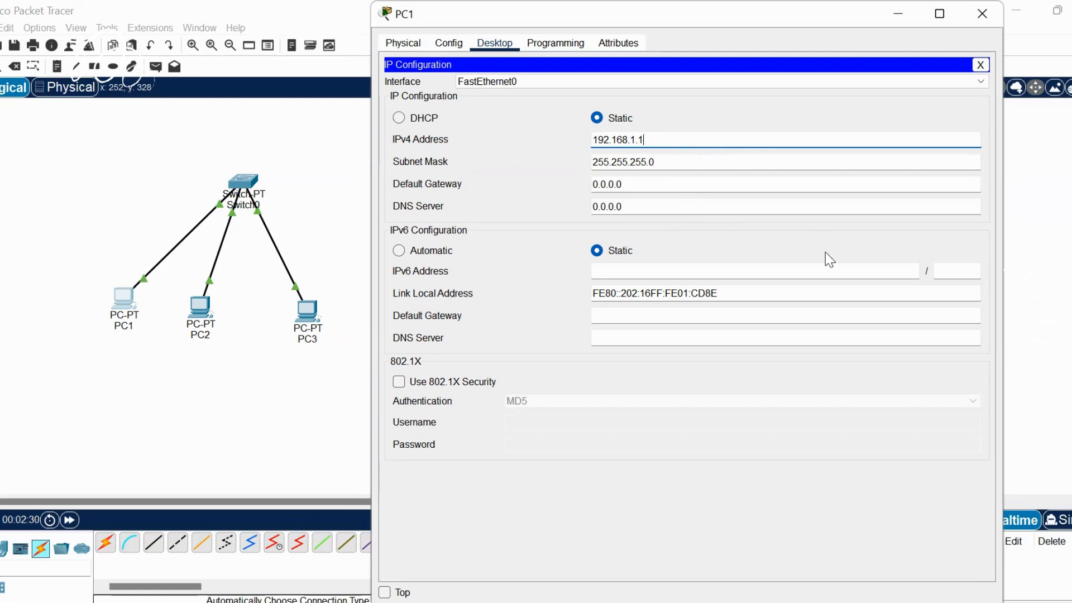
{"action": "left_click", "coordinate": [982, 17]}
Assign PC2 the static IPv4 address 192.168.1.2 and close its configuration
{"action": "left_click", "coordinate": [191, 316]}
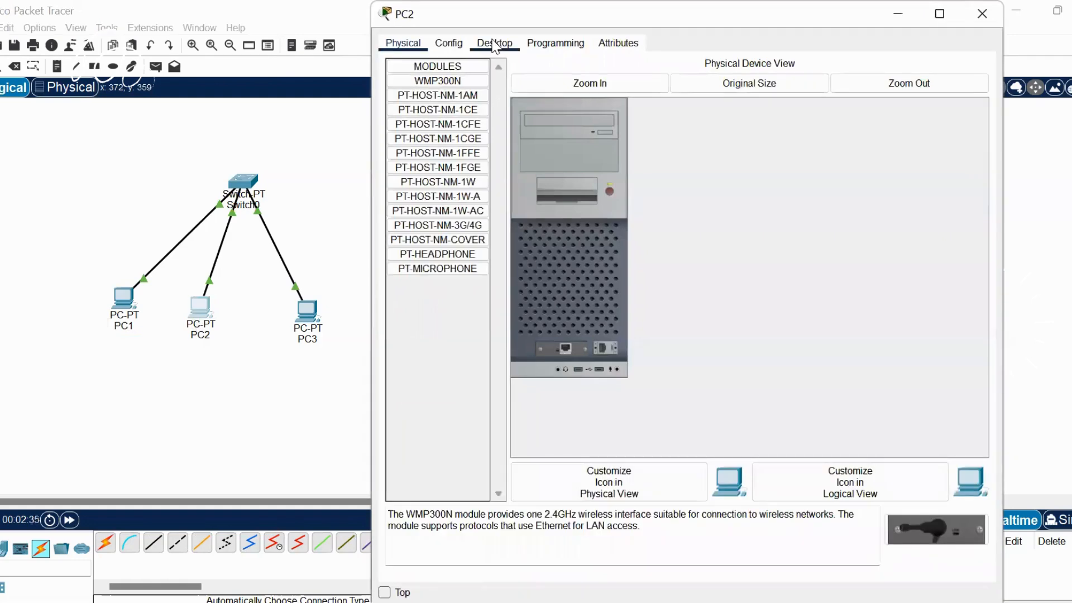
{"action": "left_click", "coordinate": [494, 43]}
{"action": "left_click", "coordinate": [446, 96]}
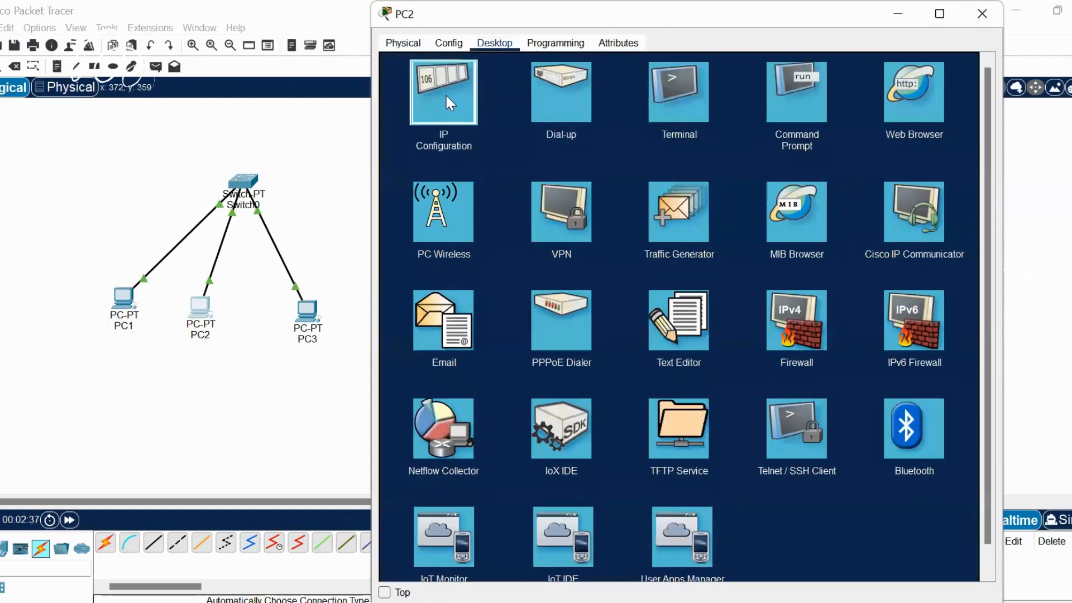
{"action": "left_click", "coordinate": [611, 137]}
{"action": "type", "text": "192.168"}
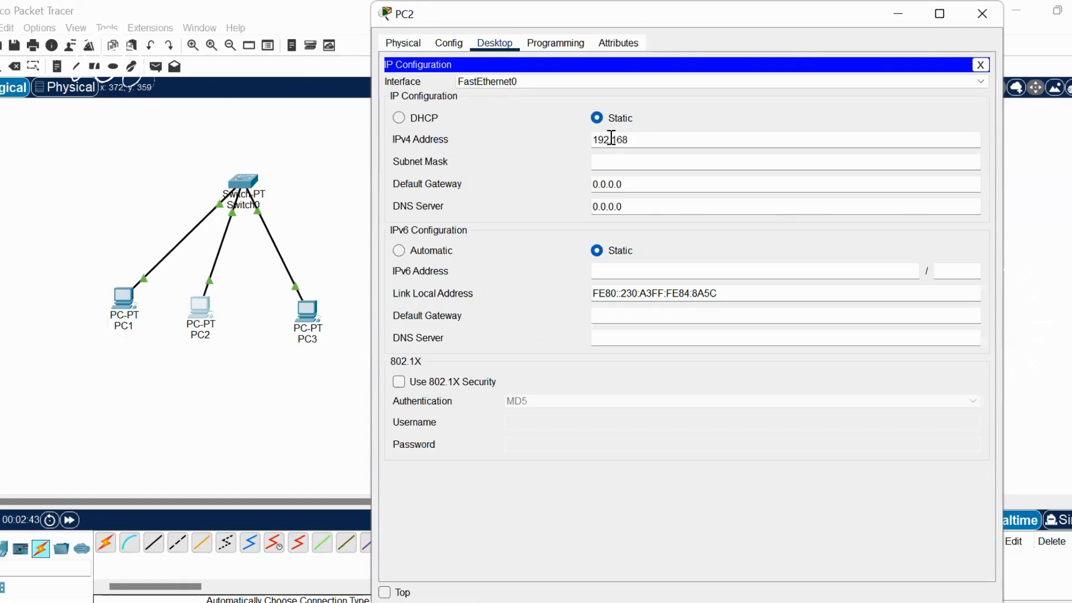
{"action": "type", "text": ".1.2"}
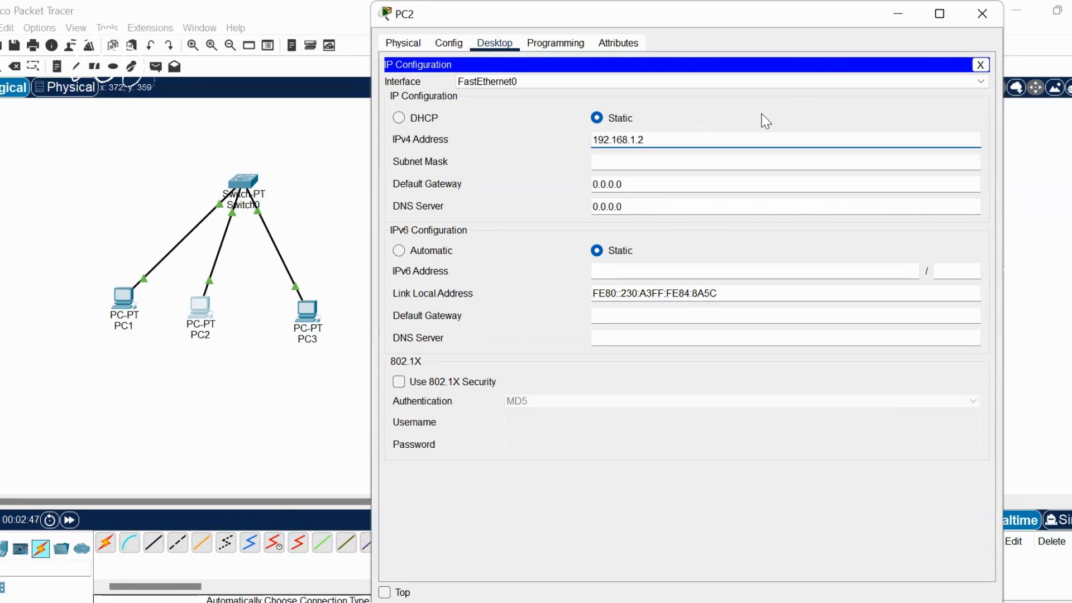
{"action": "left_click", "coordinate": [982, 14]}
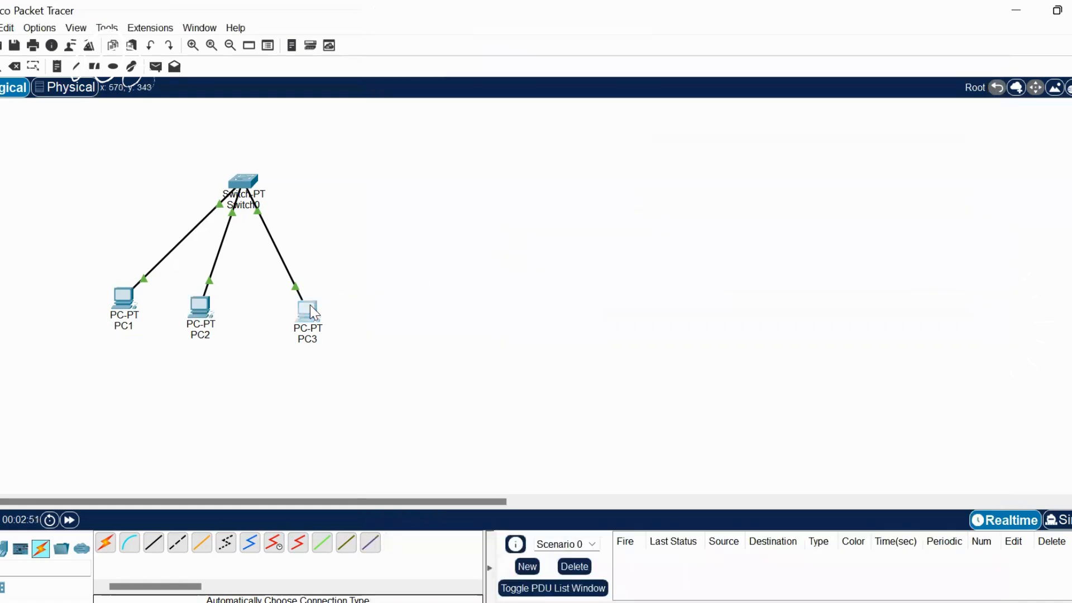
Assign PC3 the static IPv4 address 192.168.1.3 with subnet mask 255.255.255.0 and close its configuration
{"action": "left_click", "coordinate": [310, 305]}
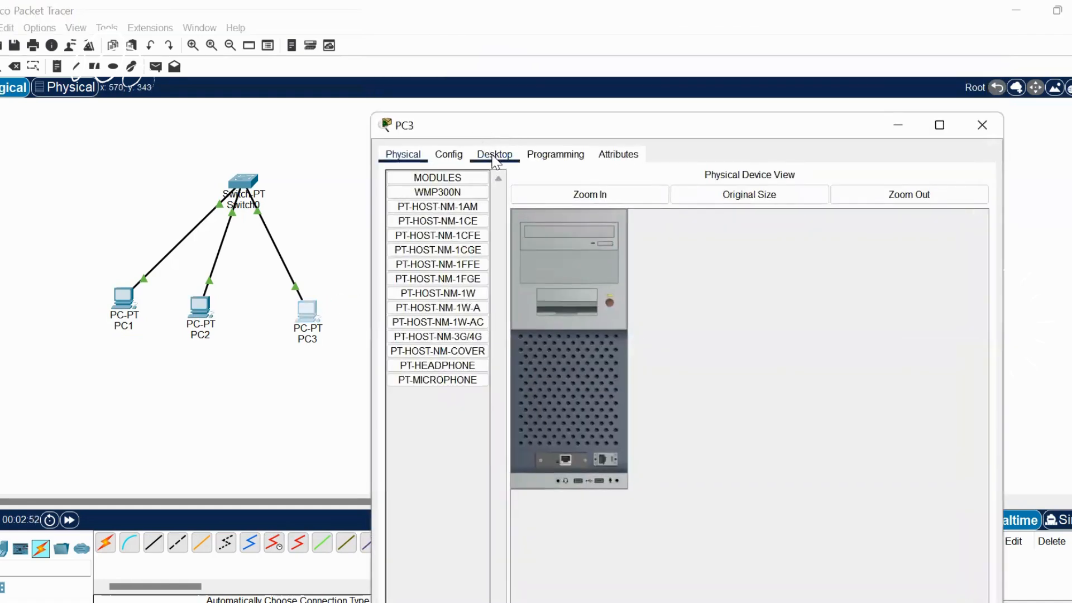
{"action": "left_click", "coordinate": [493, 155]}
{"action": "left_click", "coordinate": [446, 201]}
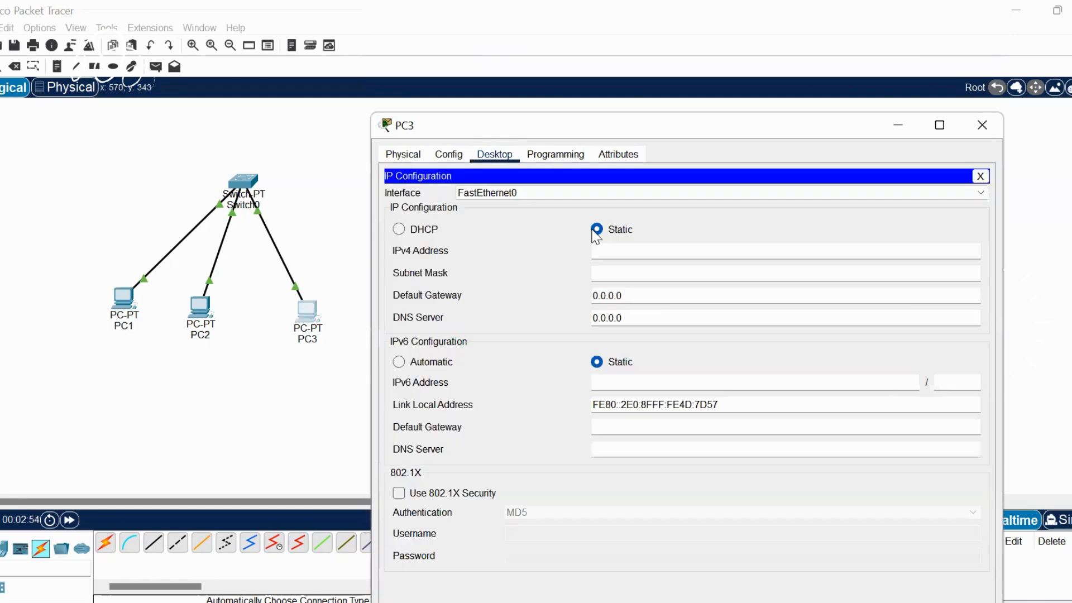
{"action": "left_click", "coordinate": [611, 248]}
{"action": "type", "text": "192.168.1.3"}
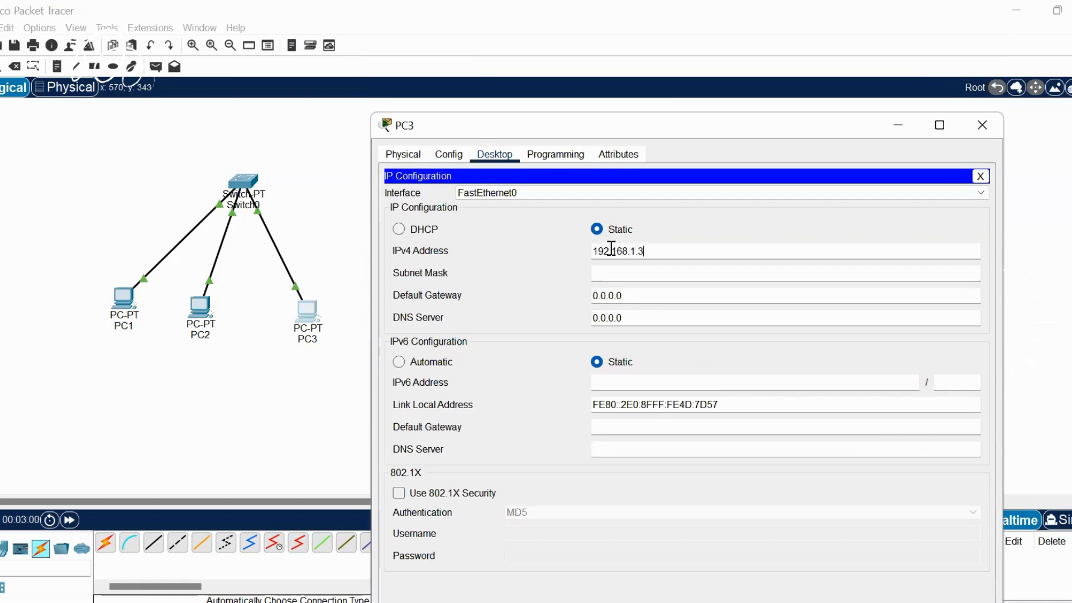
{"action": "key", "text": "Tab"}
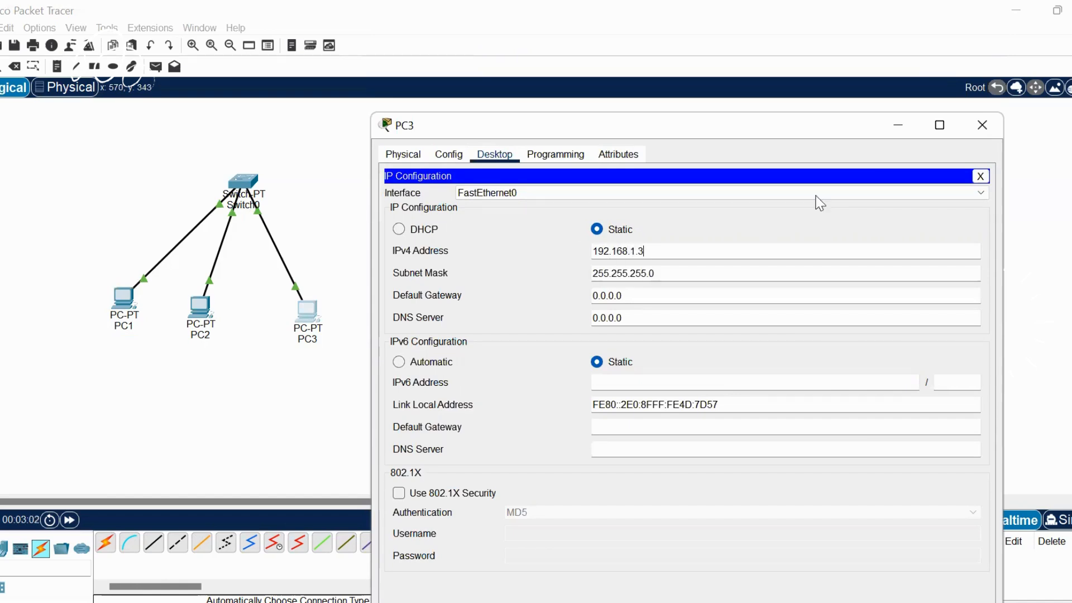
{"action": "left_click", "coordinate": [985, 124]}
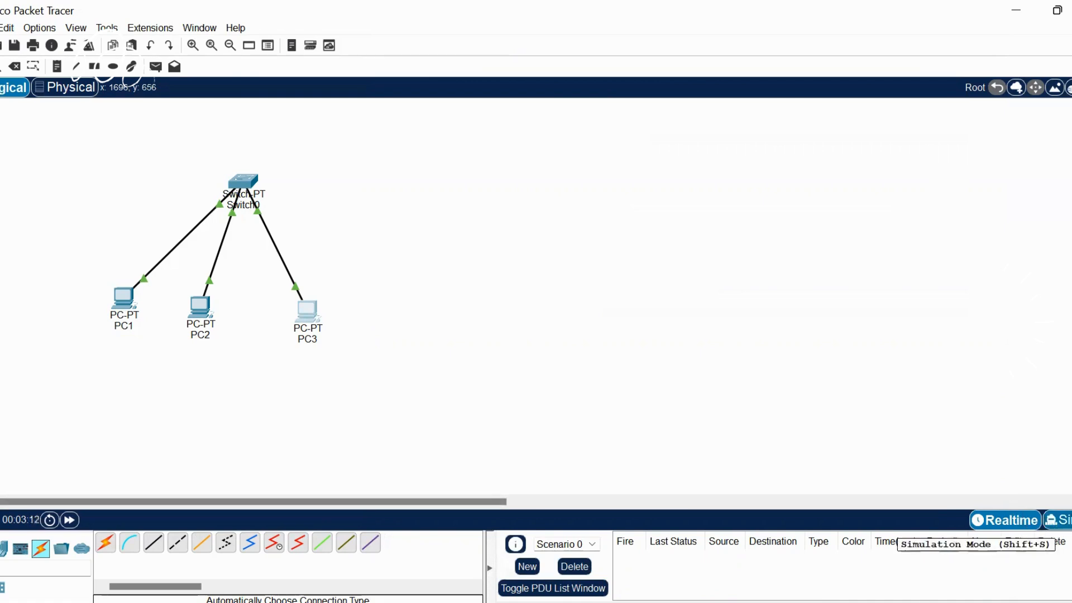
Switch to simulation mode and add a simple PDU from PC1 to PC3
{"action": "left_click", "coordinate": [1056, 520]}
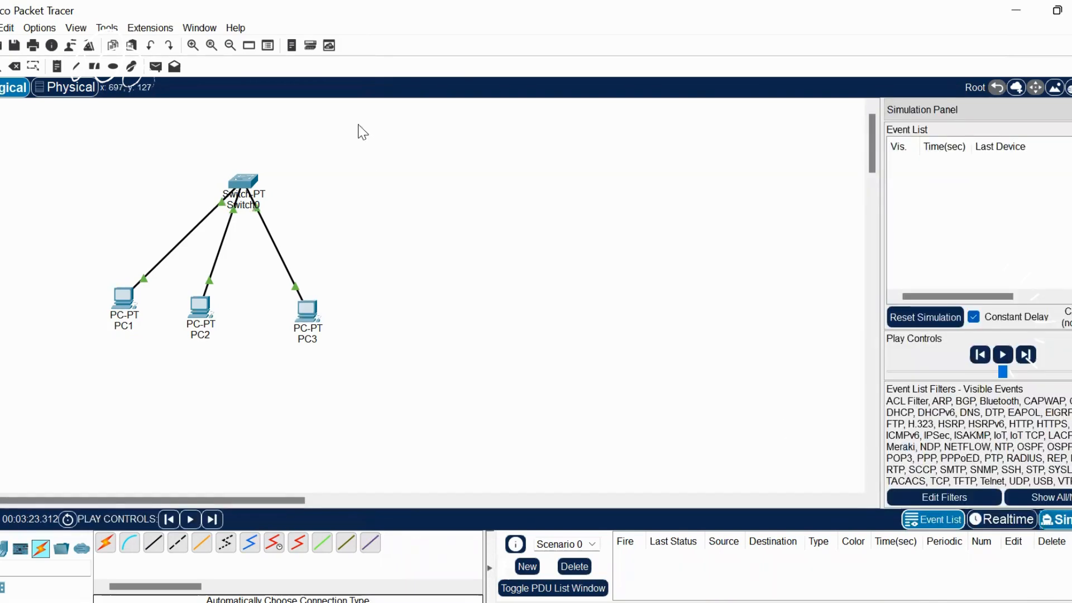
{"action": "left_click", "coordinate": [156, 66]}
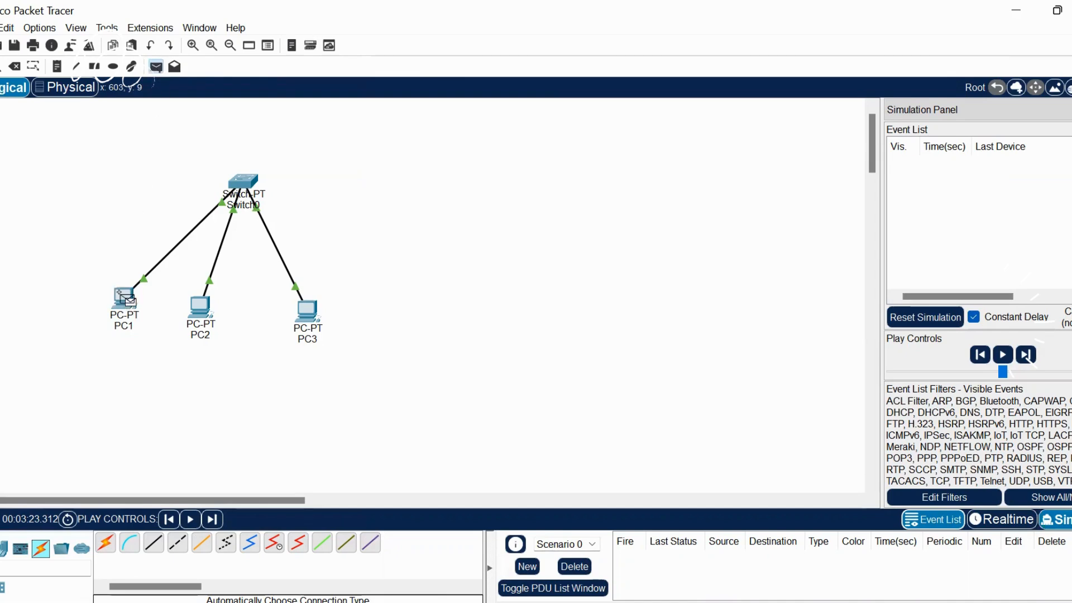
{"action": "left_click", "coordinate": [119, 292]}
{"action": "left_click", "coordinate": [308, 312]}
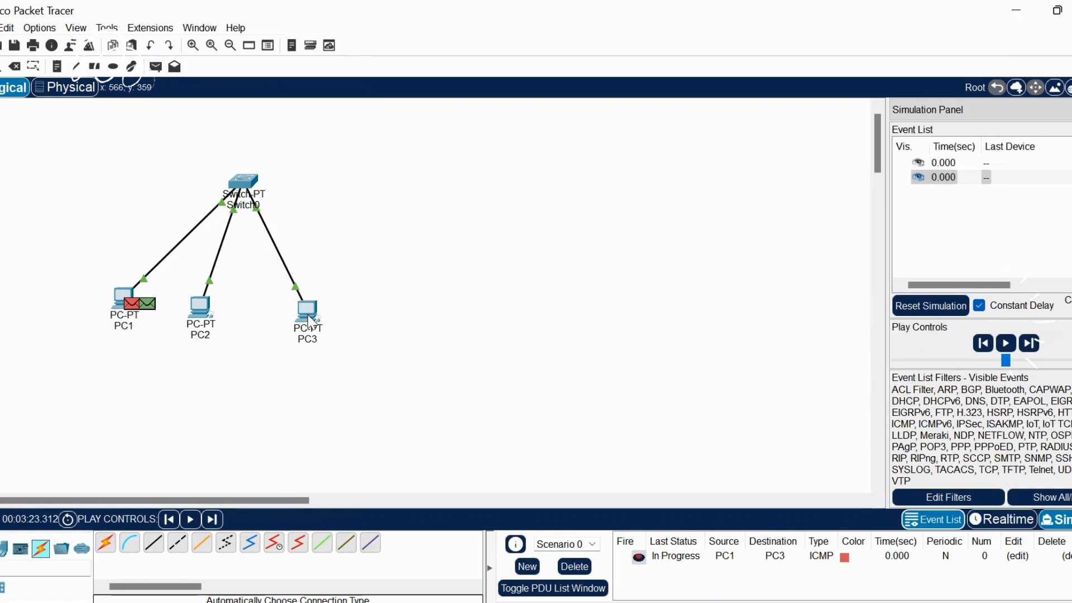
Clear all event list filters, show only ARP events from the IPv4 filters, and close the filter window
{"action": "left_click", "coordinate": [1039, 498]}
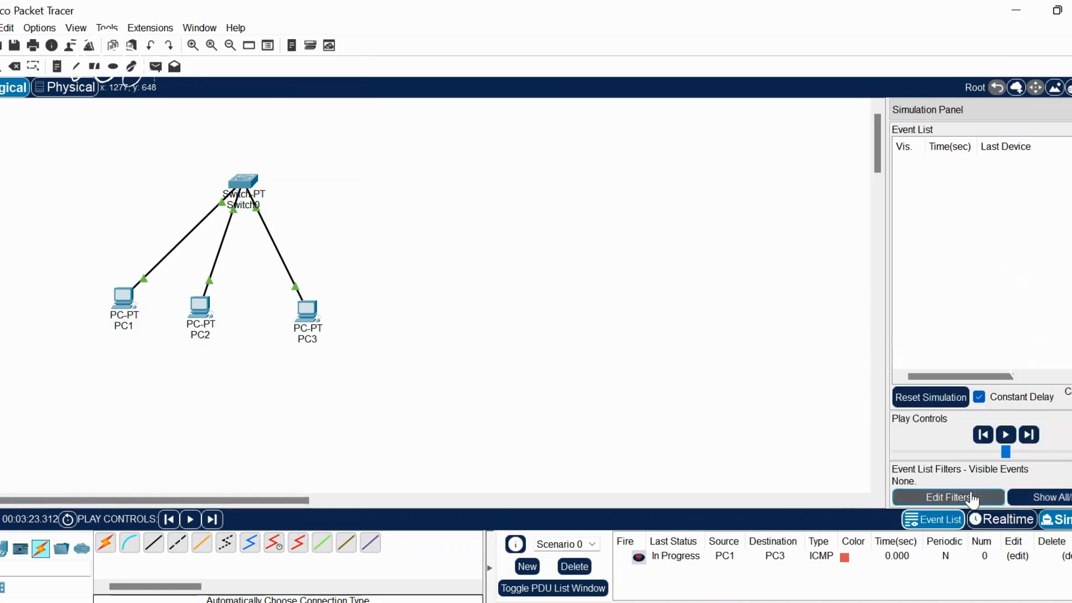
{"action": "left_click", "coordinate": [948, 497]}
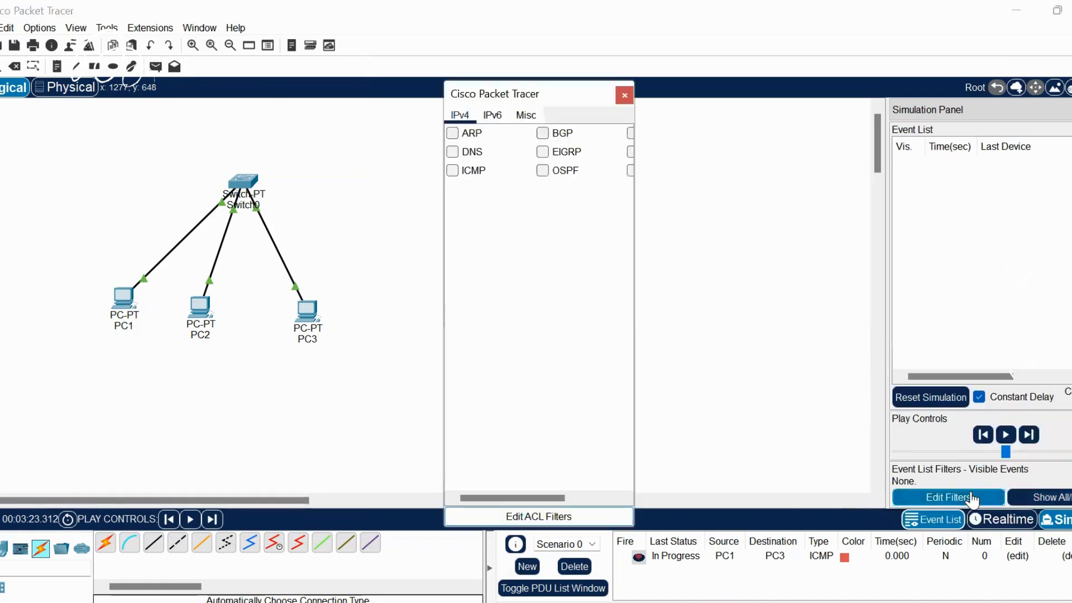
{"action": "left_click", "coordinate": [450, 132]}
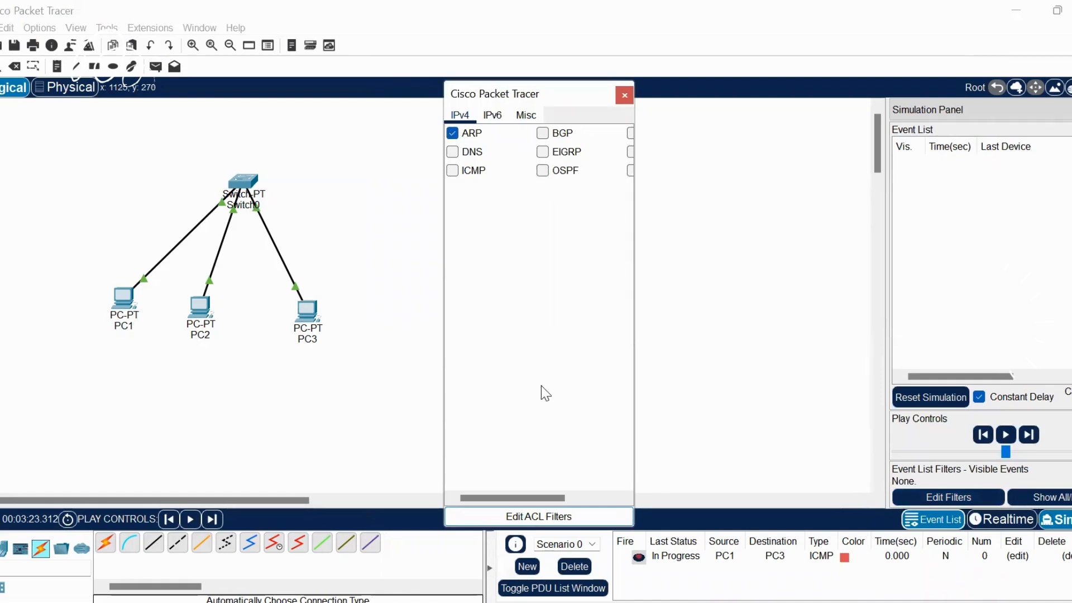
{"action": "left_click", "coordinate": [624, 97]}
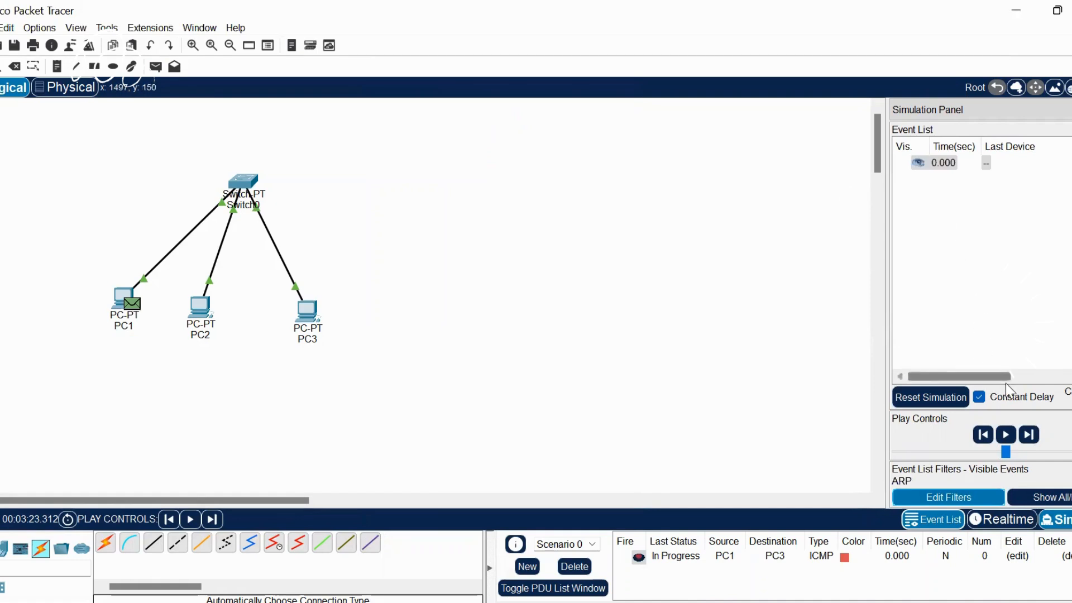
Advance the simulation until the ARP request reaches PC2 and PC3, and inspect the PDU information at PC2
{"action": "left_click", "coordinate": [1029, 437]}
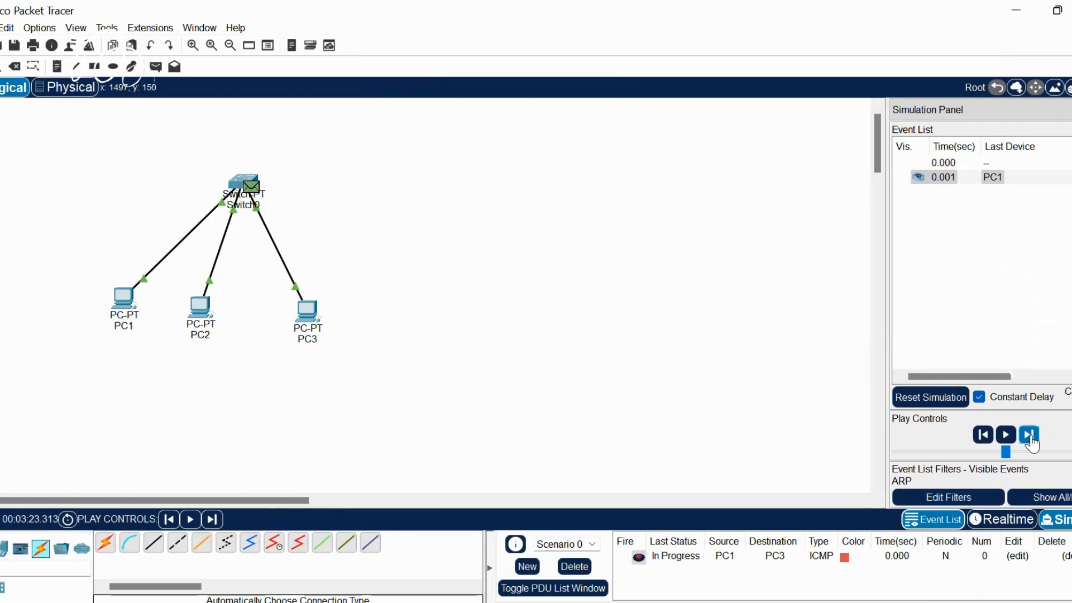
{"action": "left_click", "coordinate": [1031, 441]}
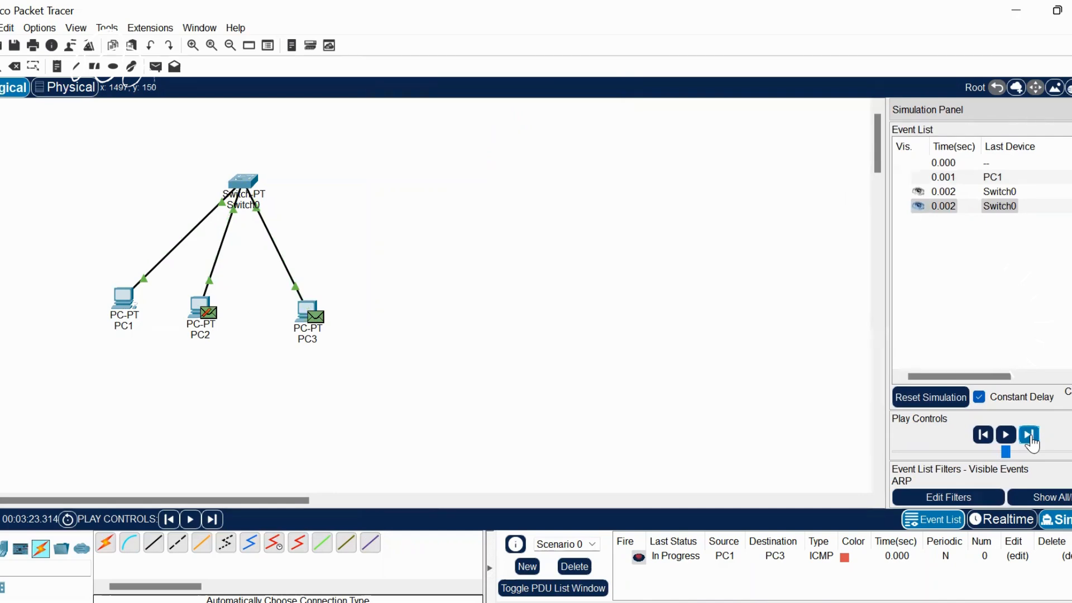
{"action": "left_click", "coordinate": [205, 316]}
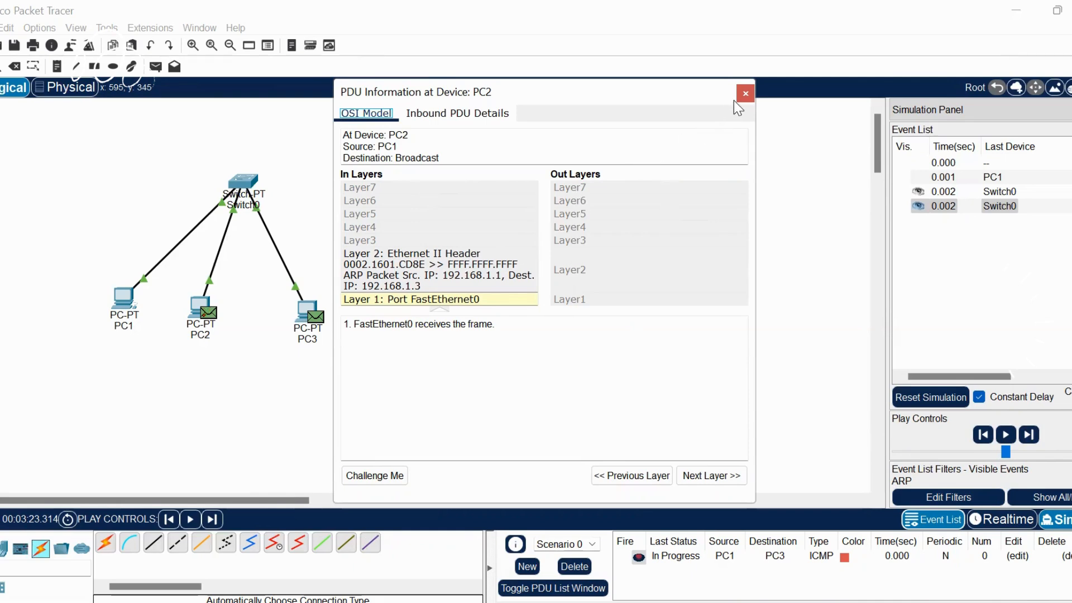
{"action": "left_click", "coordinate": [748, 94]}
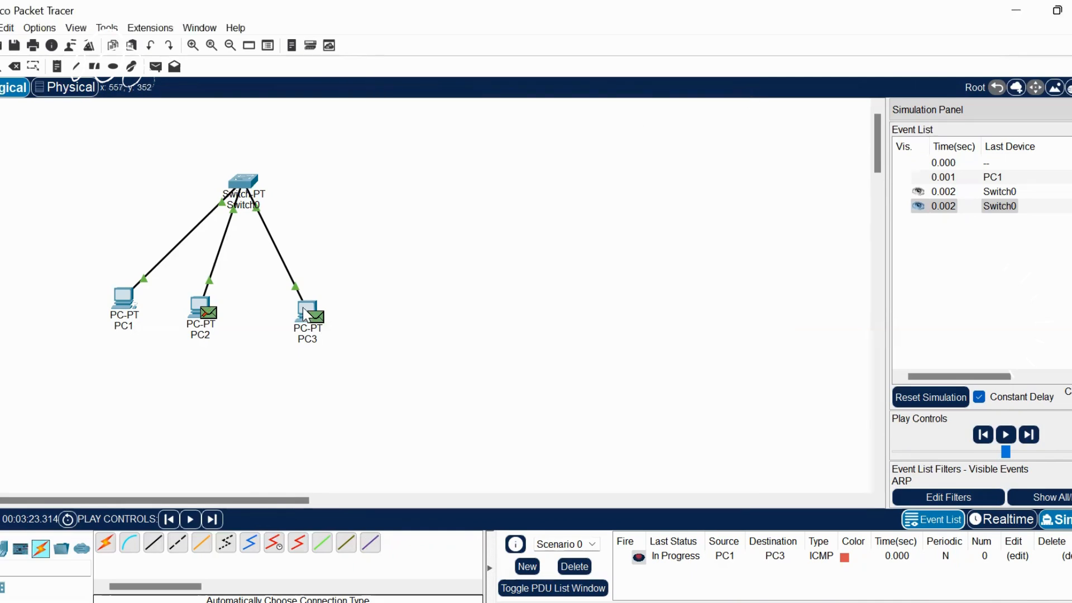
Inspect the OSI model details of the ARP packet at PC3 and close its PDU information
{"action": "left_click", "coordinate": [303, 307]}
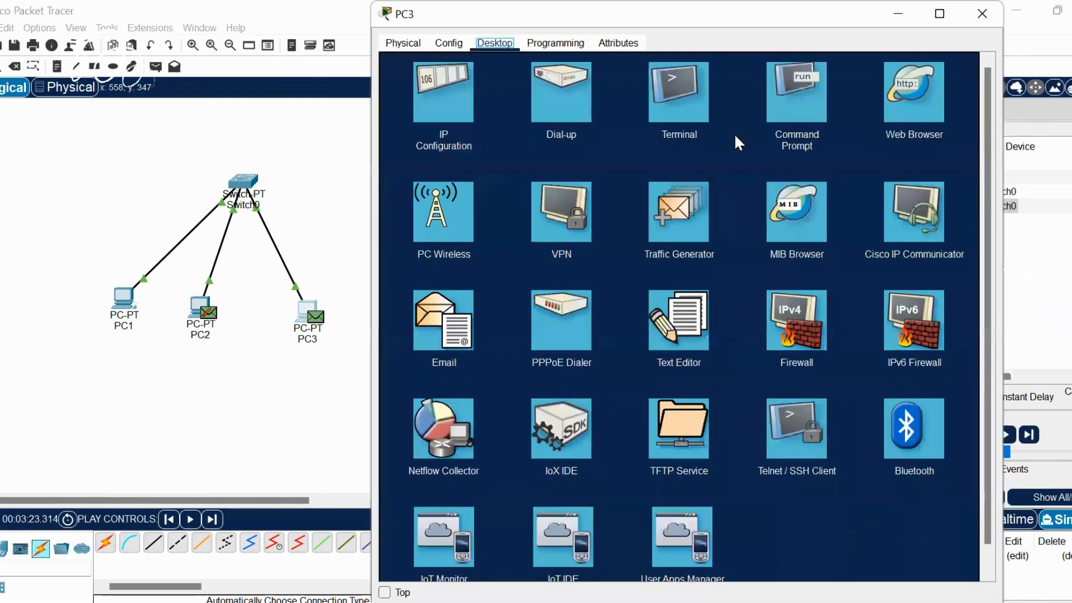
{"action": "left_click", "coordinate": [983, 14]}
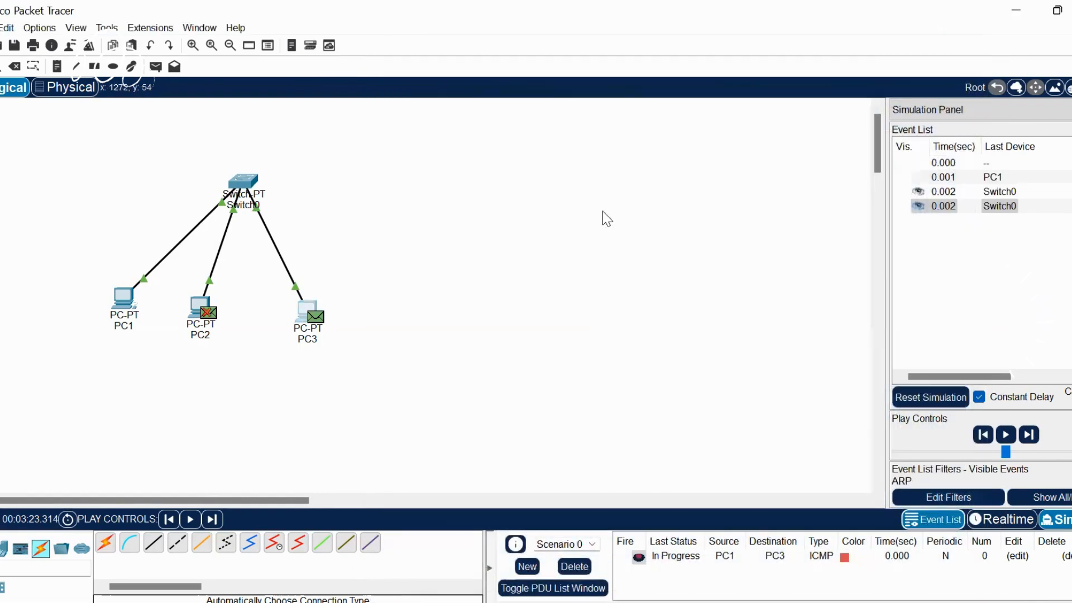
{"action": "left_click", "coordinate": [315, 317]}
{"action": "left_click", "coordinate": [746, 94]}
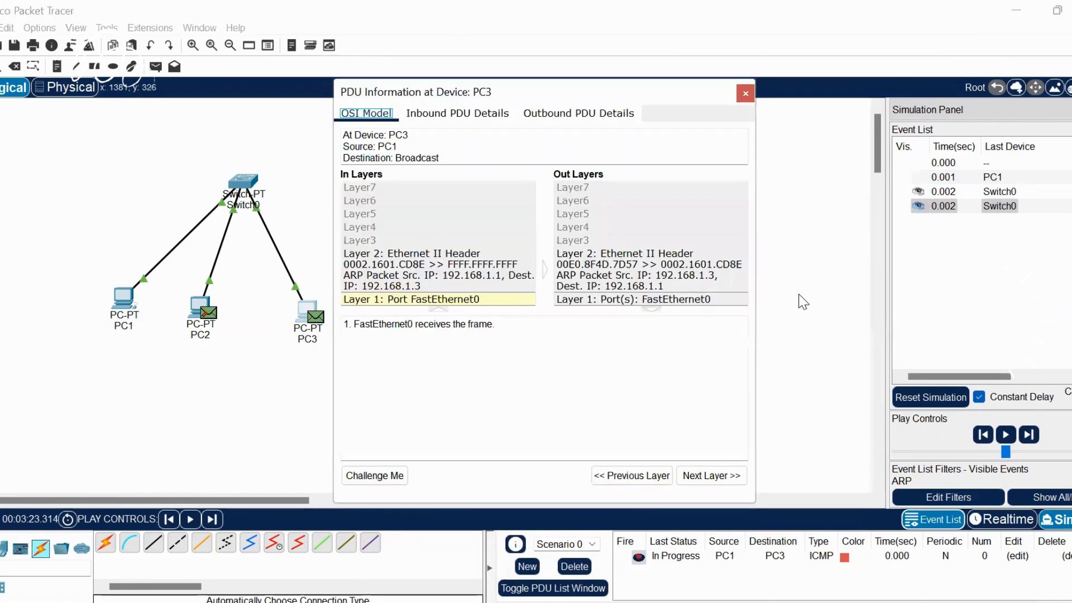
{"action": "left_click", "coordinate": [745, 94]}
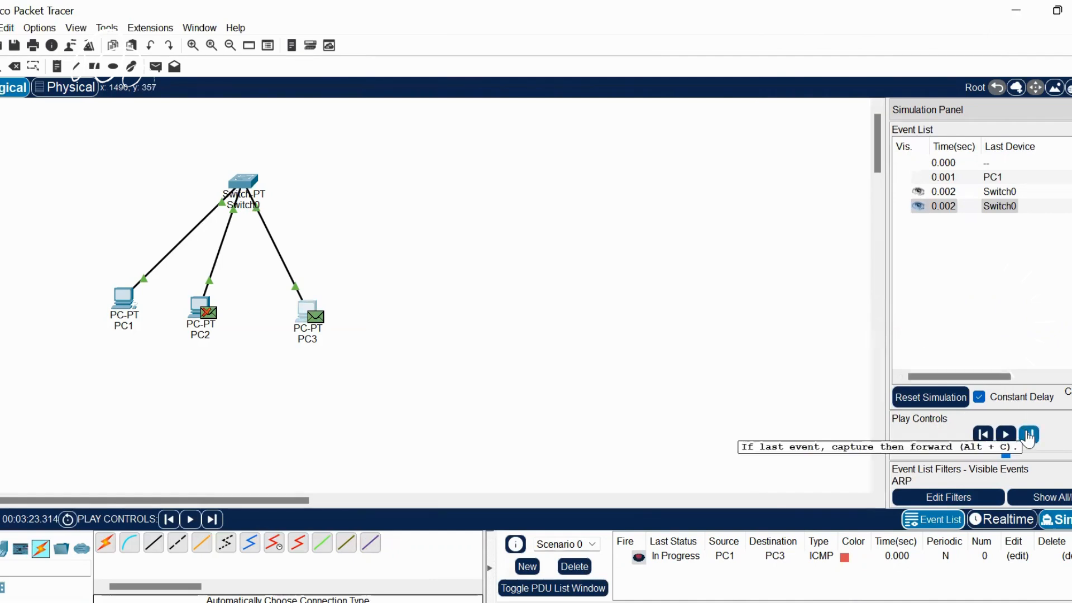
Advance the simulation until the ARP reply from PC3 travels through the switch to PC1
{"action": "left_click", "coordinate": [1029, 439]}
{"action": "left_click", "coordinate": [1030, 438]}
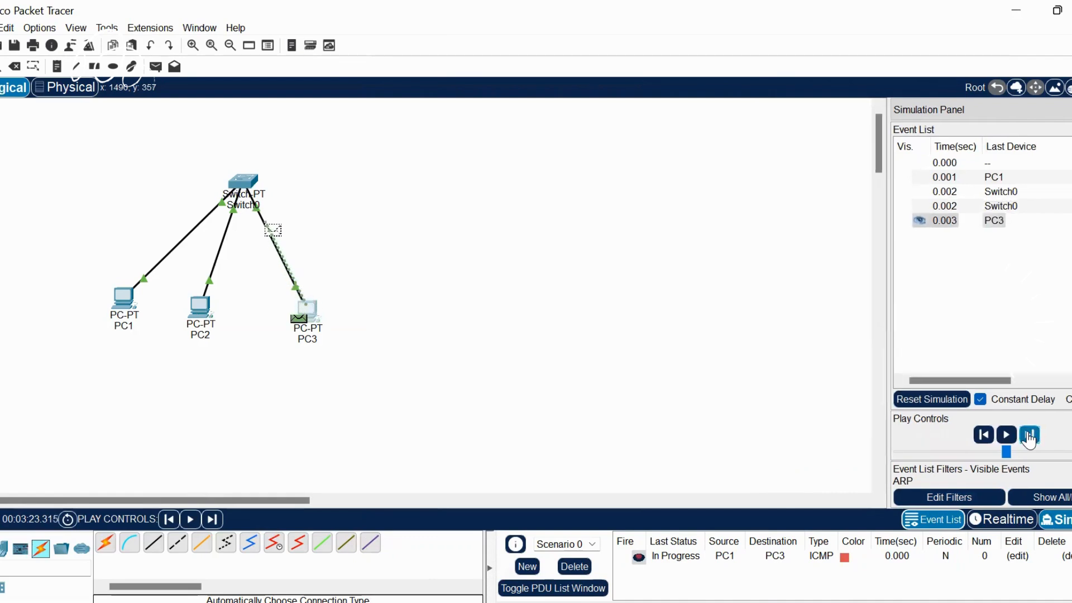
{"action": "left_click", "coordinate": [1029, 439]}
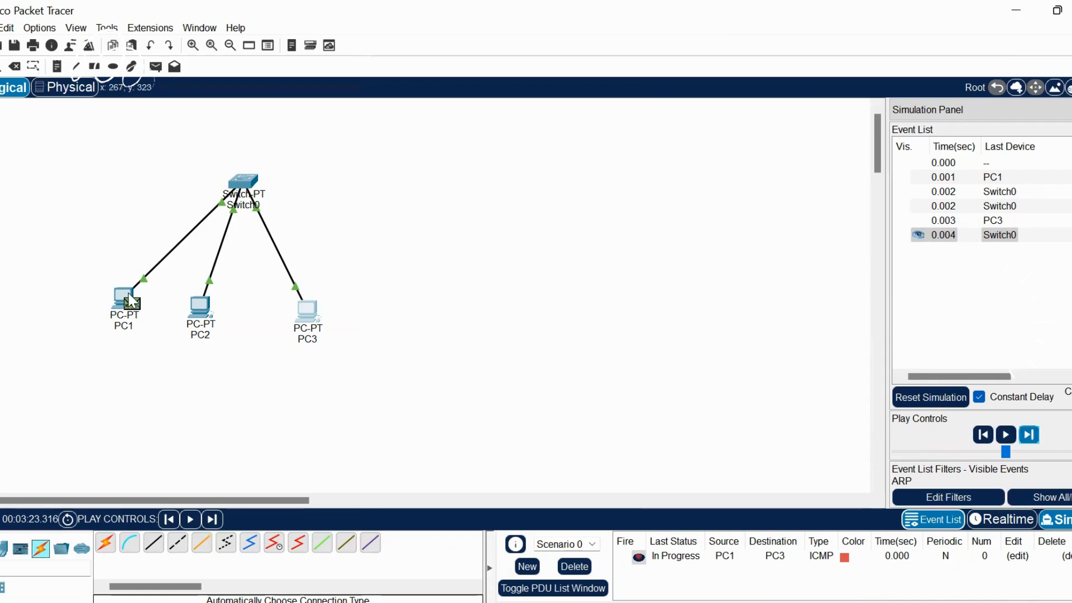
Display PC1's ARP table by running arp -a in its Command Prompt, and close the PC1 window
{"action": "mouse_move", "coordinate": [130, 302]}
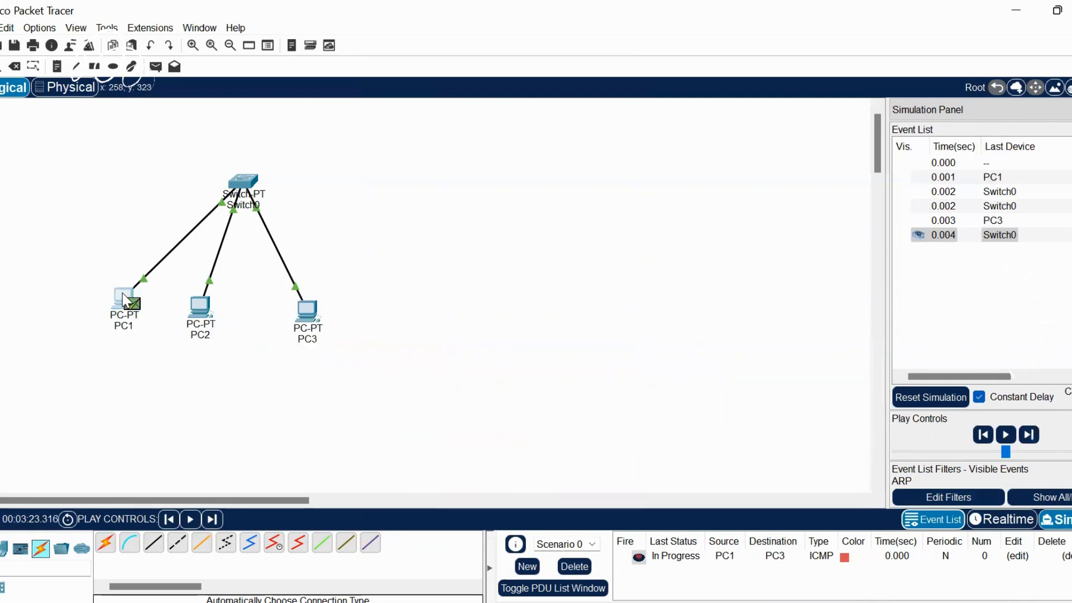
{"action": "left_click", "coordinate": [127, 301]}
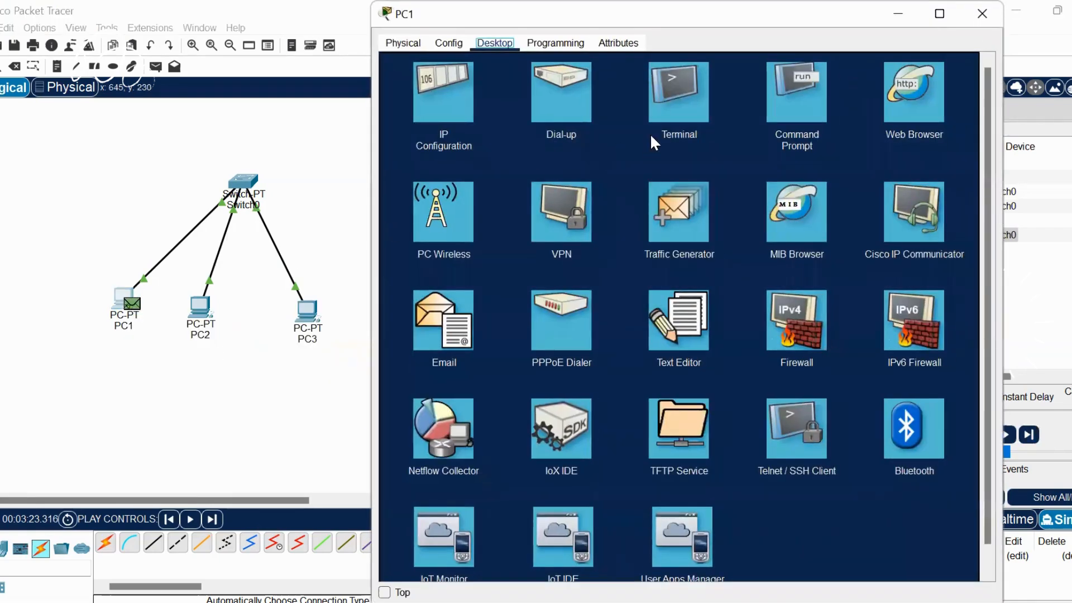
{"action": "left_click", "coordinate": [784, 121]}
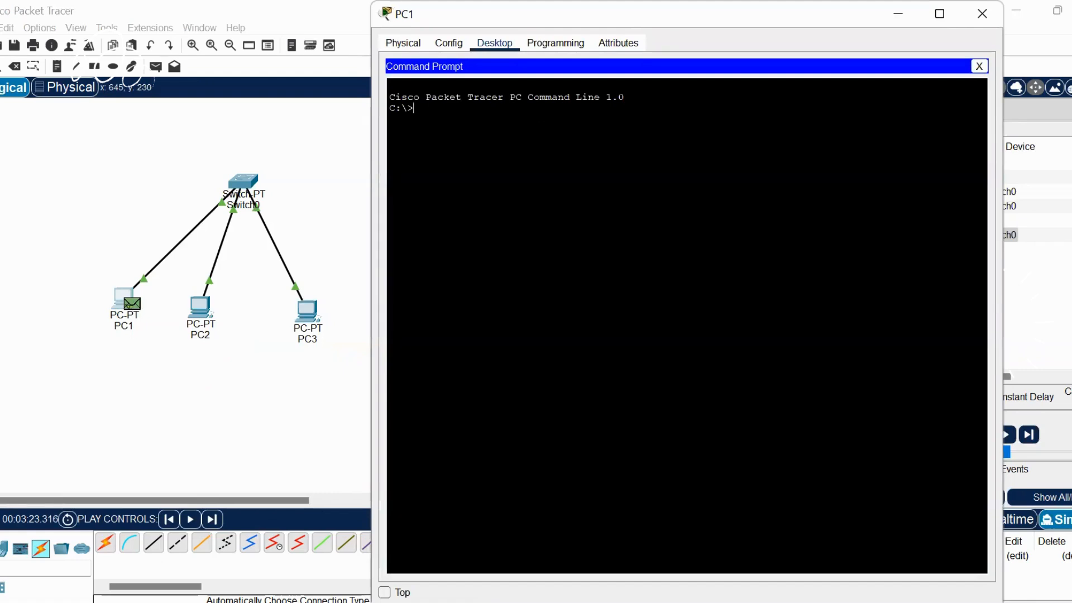
{"action": "type", "text": "arp -a"}
{"action": "key", "text": "Return"}
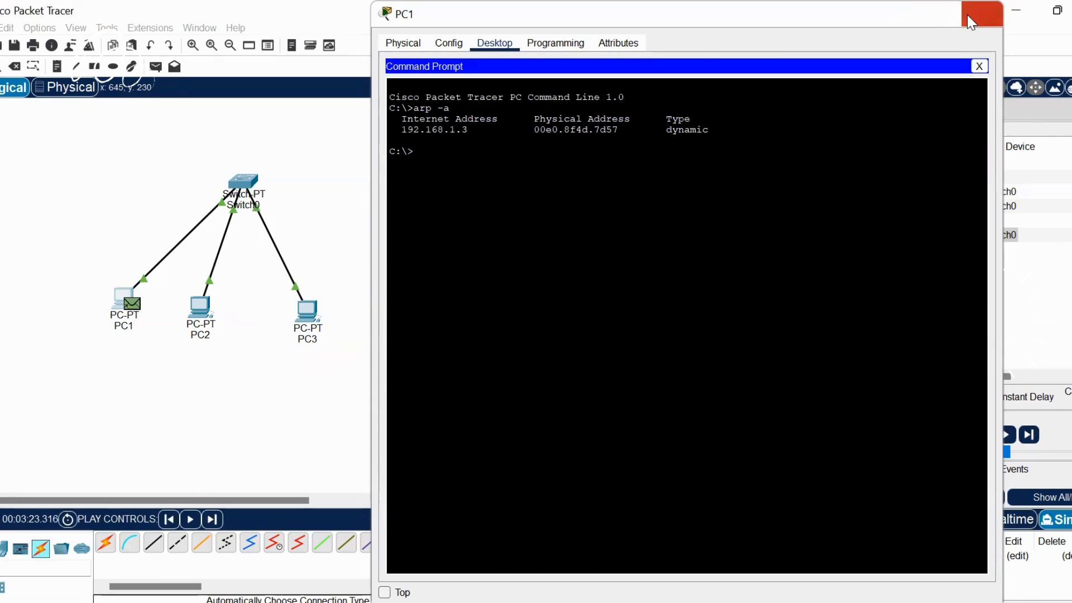
{"action": "left_click", "coordinate": [981, 13]}
Display PC3's ARP table by running arp -a in its Command Prompt, and close the PC3 window
{"action": "left_click", "coordinate": [302, 312]}
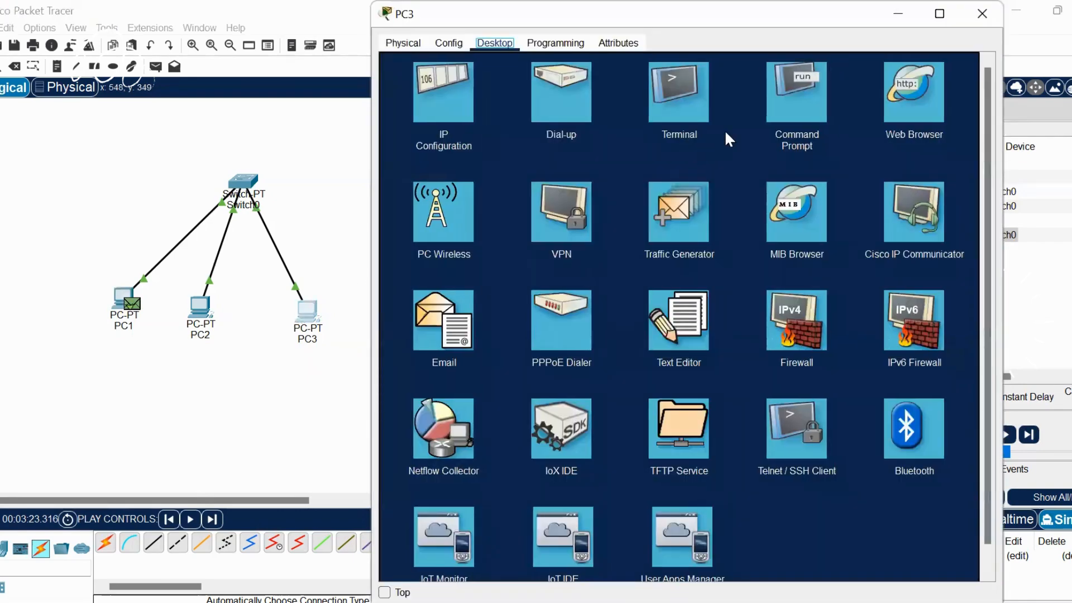
{"action": "left_click", "coordinate": [796, 93]}
{"action": "type", "text": "arp -a"}
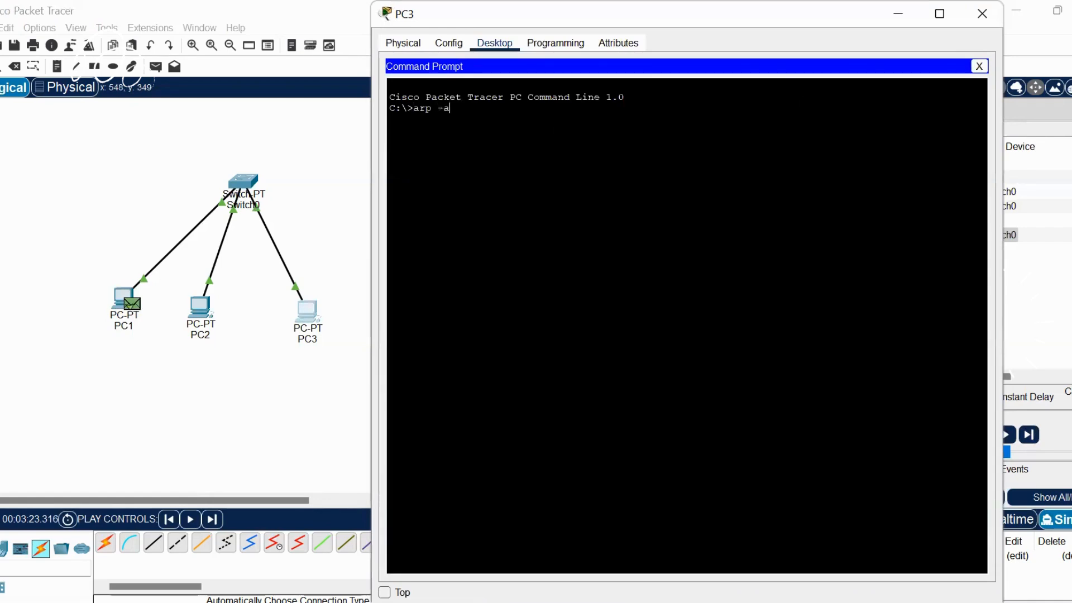
{"action": "key", "text": "Return"}
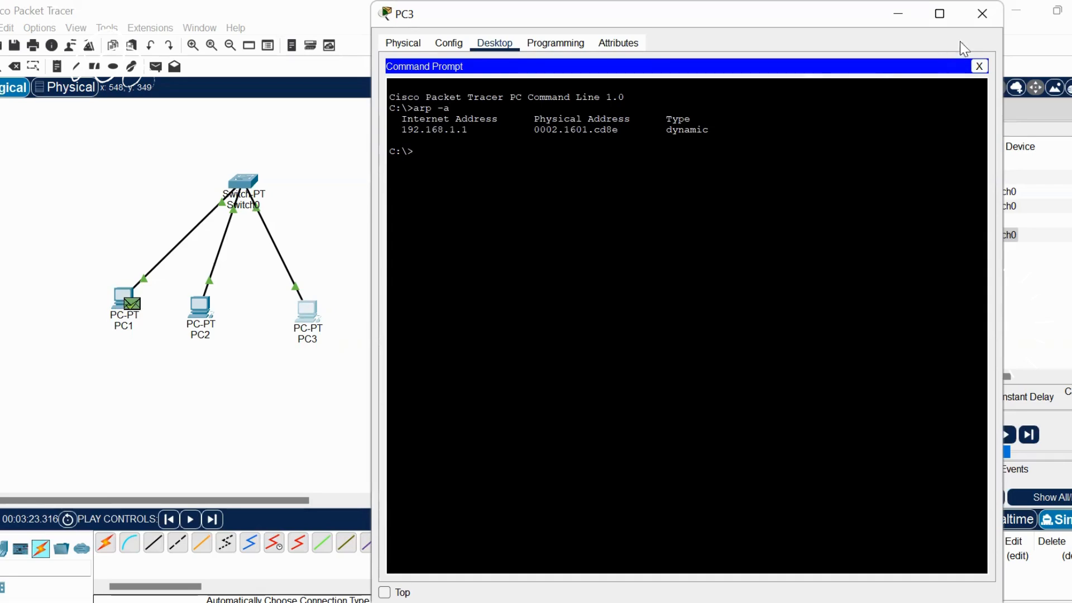
{"action": "left_click", "coordinate": [981, 15]}
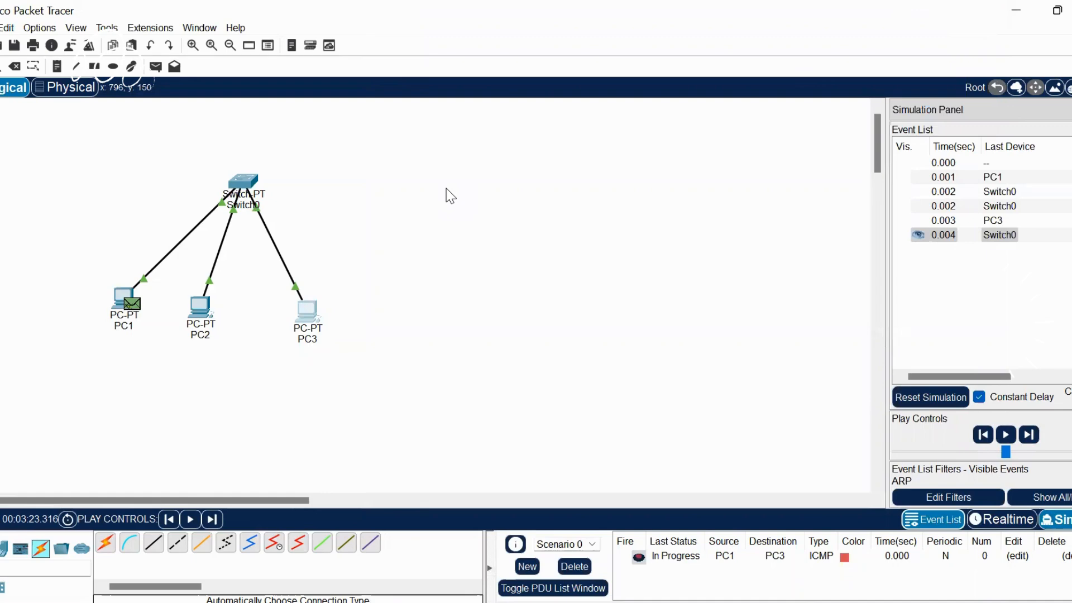
Check PC2's ARP table by running arp -a in its Command Prompt, and close the PC2 window
{"action": "left_click", "coordinate": [202, 301]}
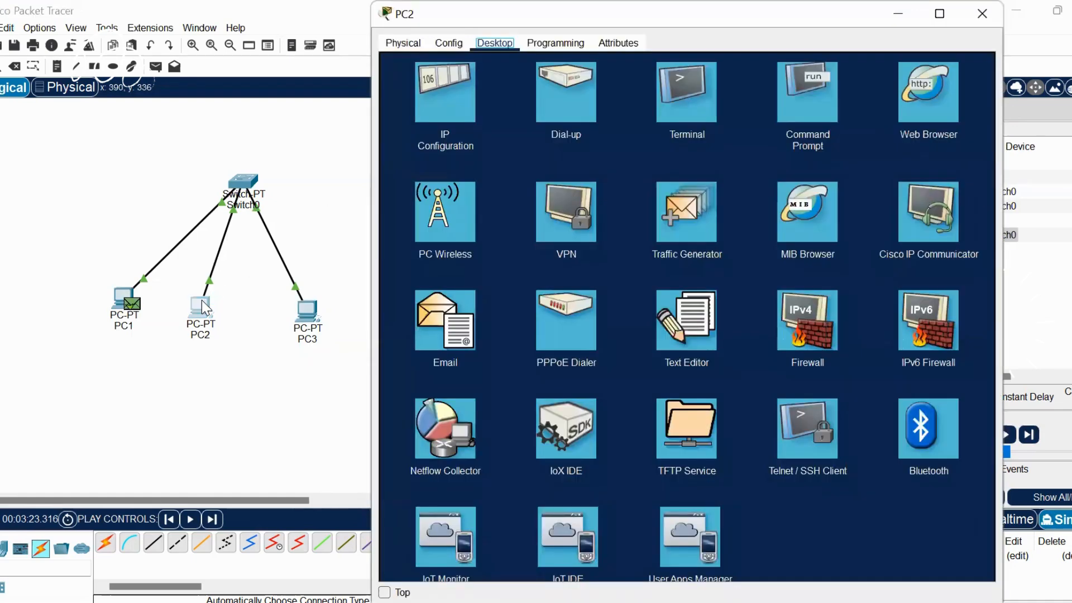
{"action": "left_click", "coordinate": [793, 90]}
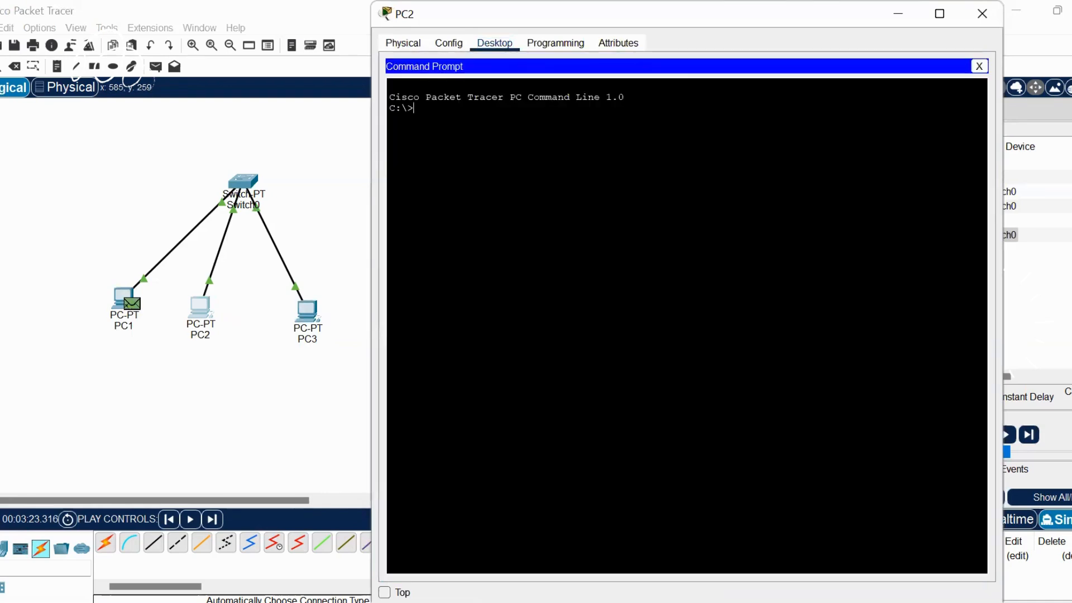
{"action": "type", "text": "arp "}
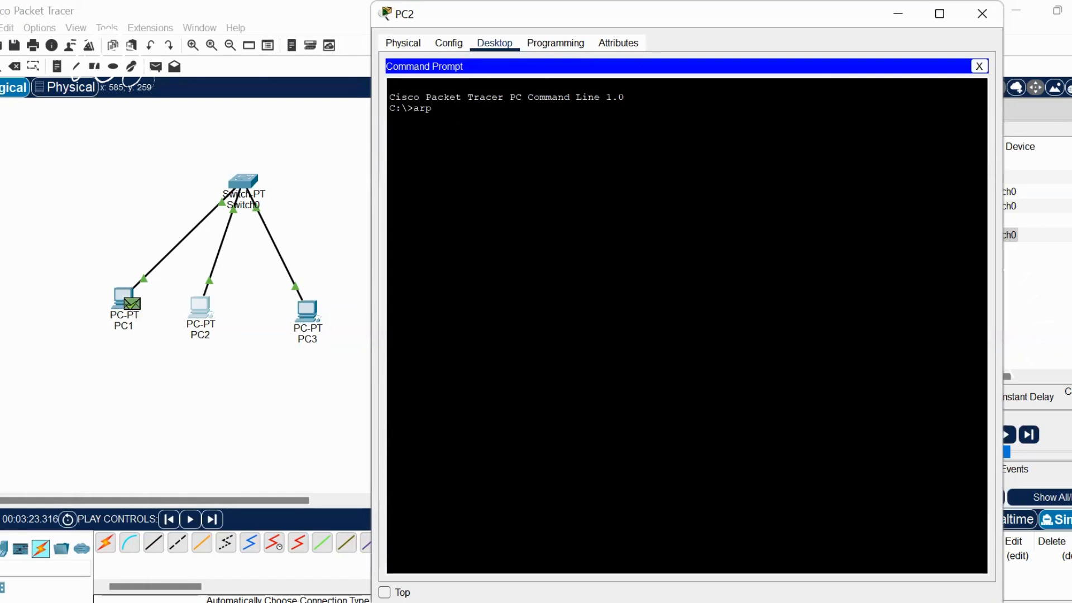
{"action": "type", "text": "-a"}
{"action": "key", "text": "Return"}
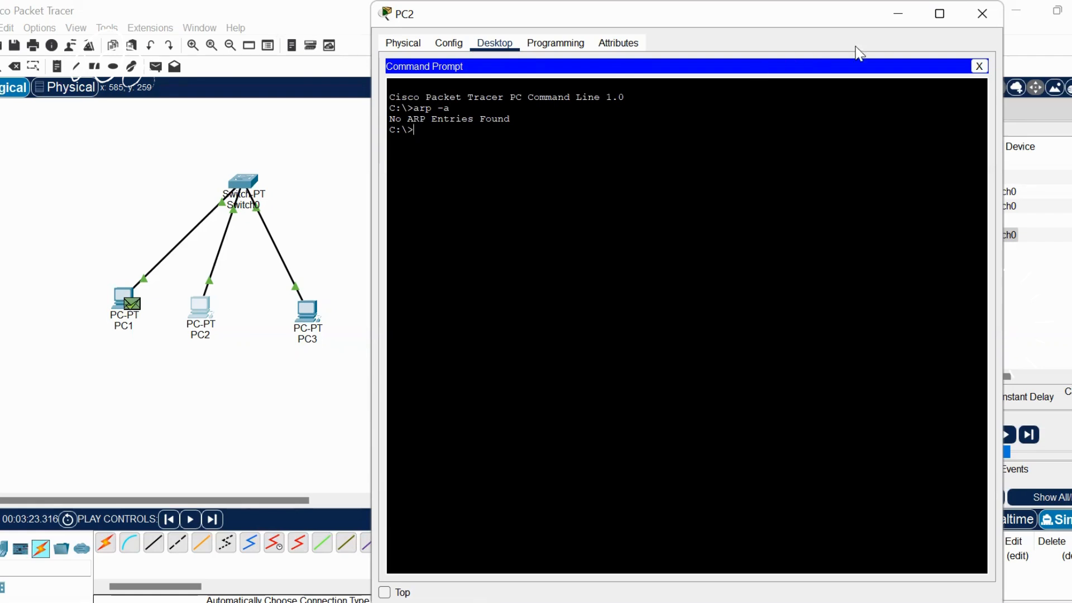
{"action": "left_click", "coordinate": [982, 13]}
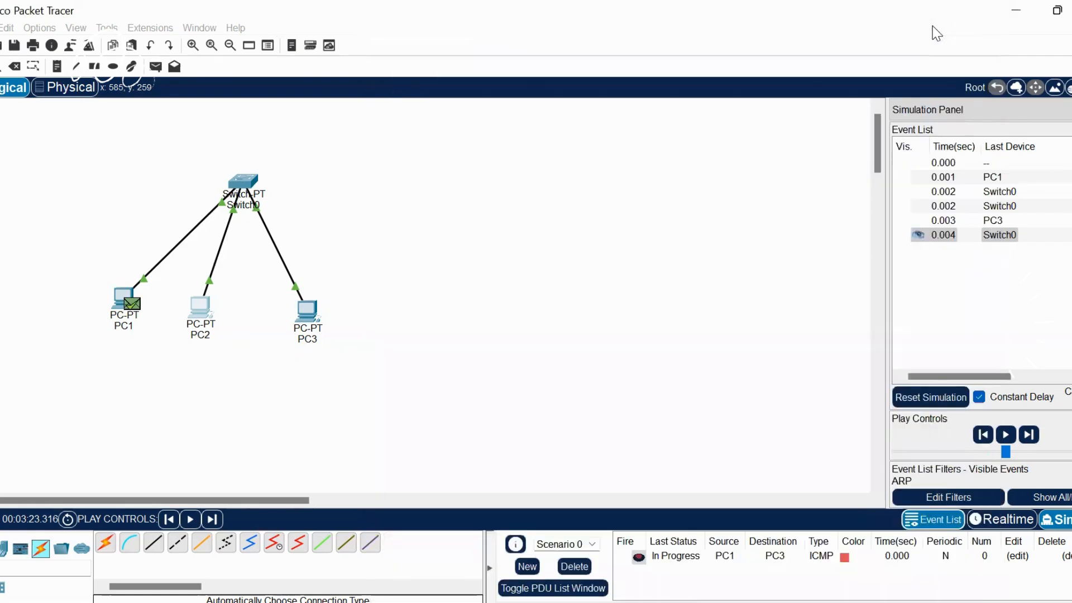